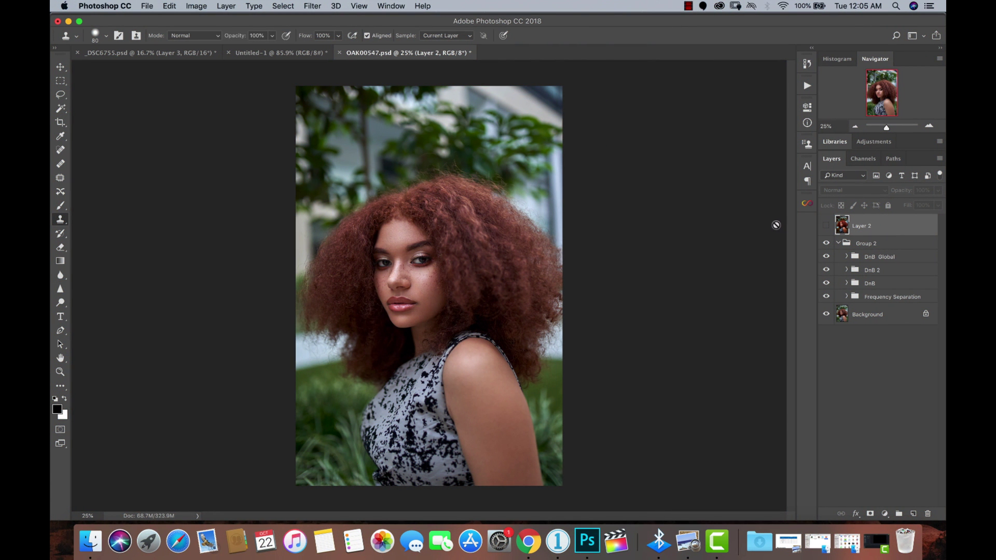
# Step: Compare the retouched portrait with the color-graded Layer 2, and then with the Background layer on its own
pyautogui.click(826, 227)
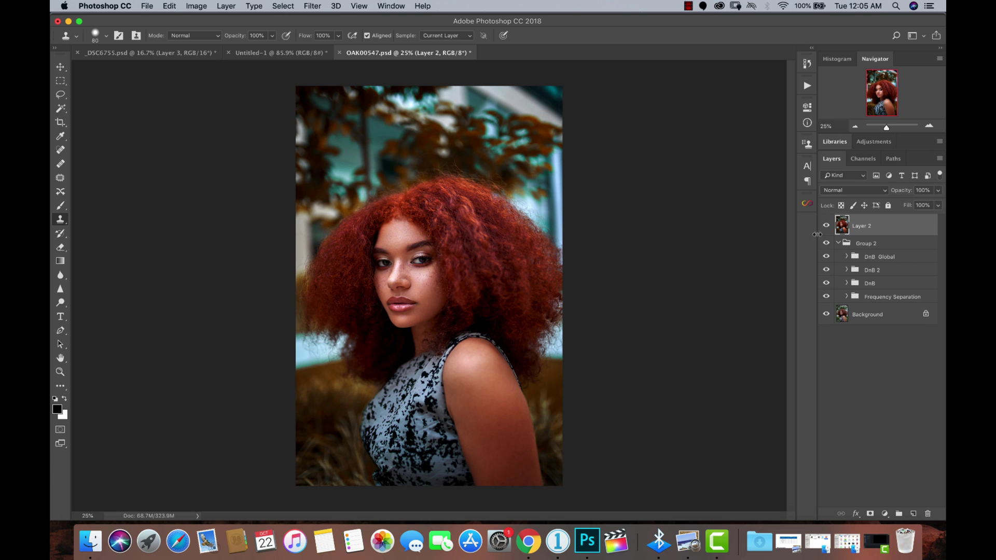
pyautogui.click(826, 227)
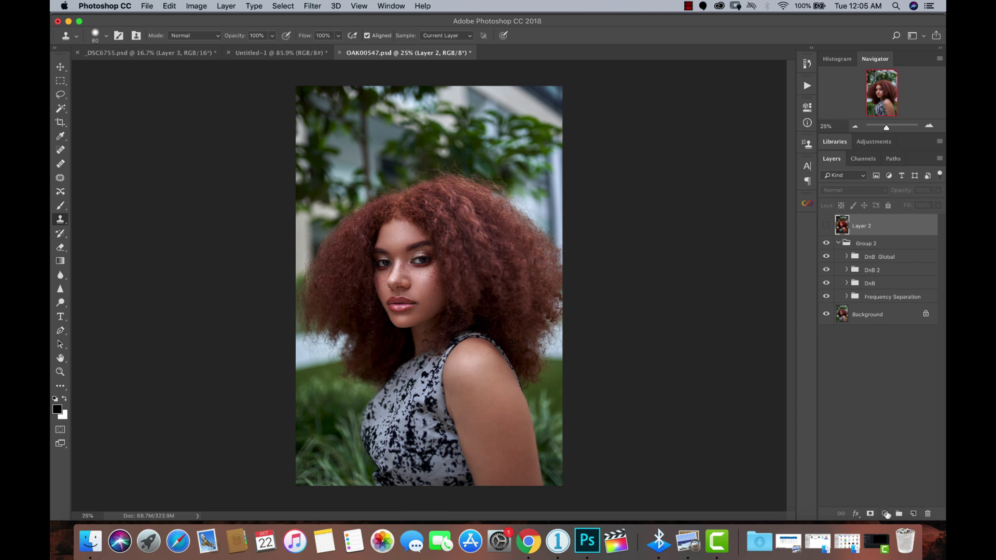
pyautogui.click(885, 513)
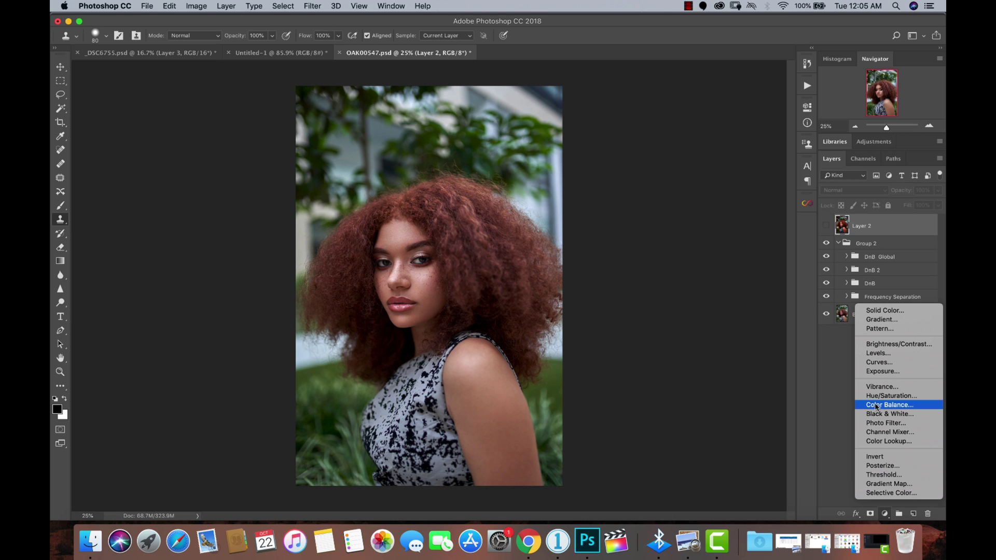
pyautogui.click(843, 415)
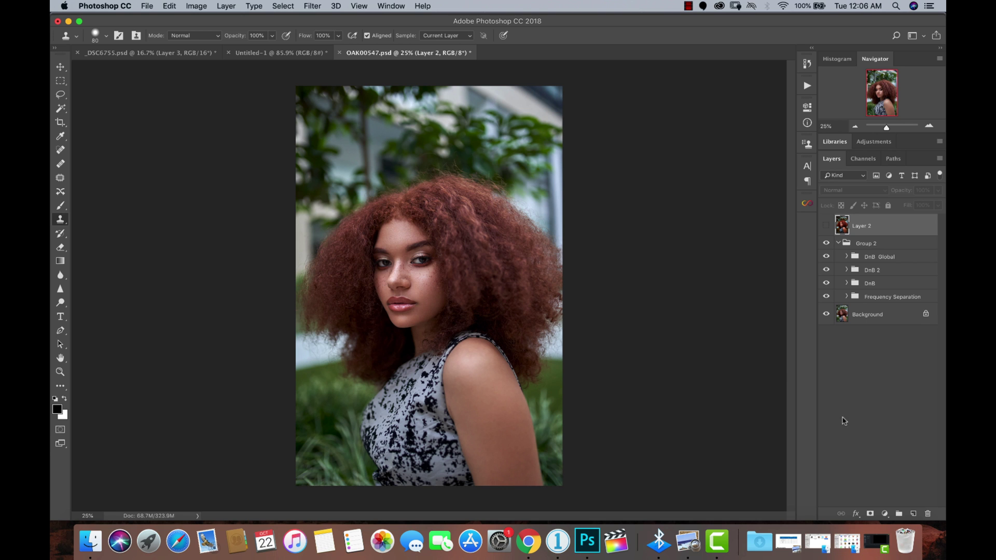
pyautogui.click(884, 514)
pyautogui.click(792, 442)
pyautogui.keyDown('alt'); pyautogui.click(825, 315); pyautogui.keyUp('alt')
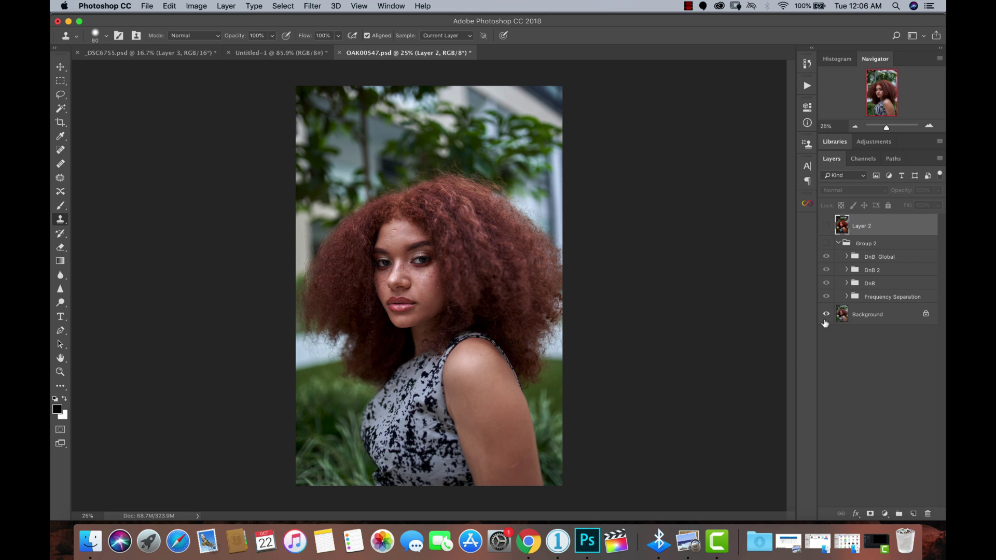
pyautogui.keyDown('alt'); pyautogui.click(826, 315); pyautogui.keyUp('alt')
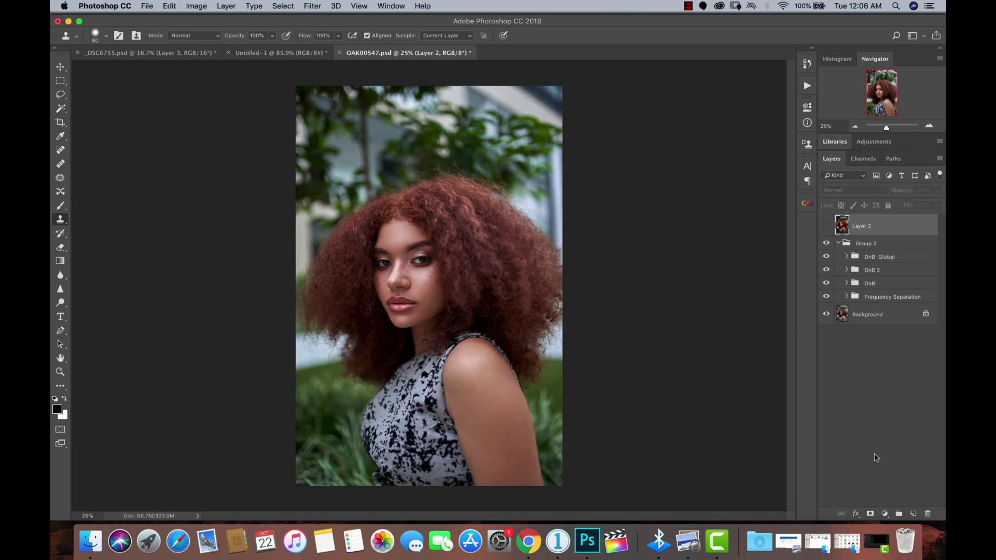
pyautogui.click(884, 514)
pyautogui.click(885, 362)
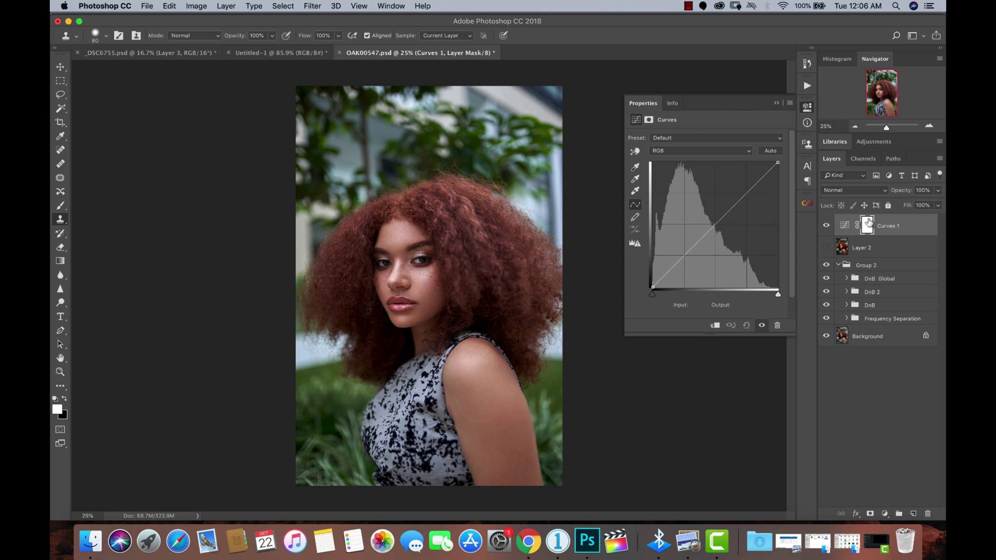
pyautogui.press('BackSpace')
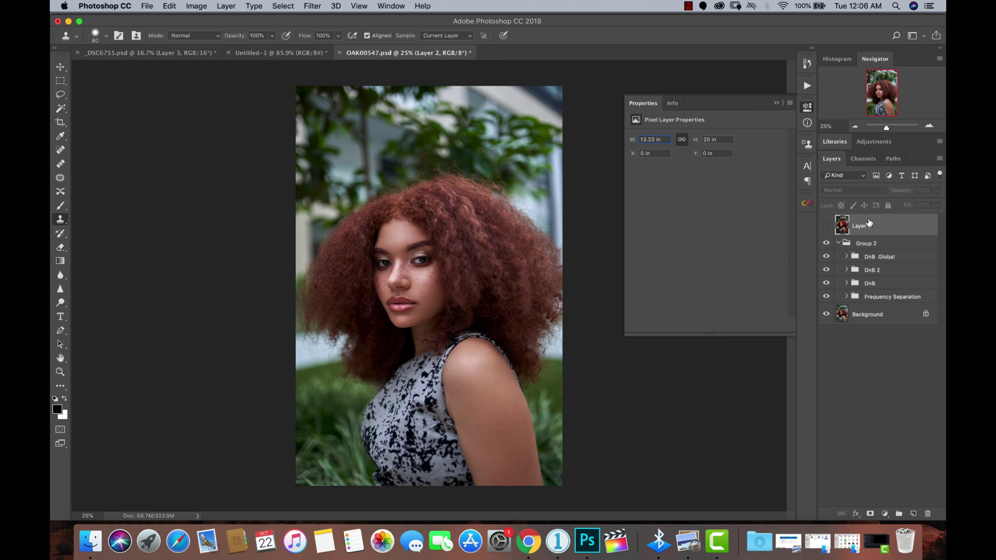
# Step: Add a Levels adjustment layer with the black input level at 7 and the white input level at 234
pyautogui.click(885, 513)
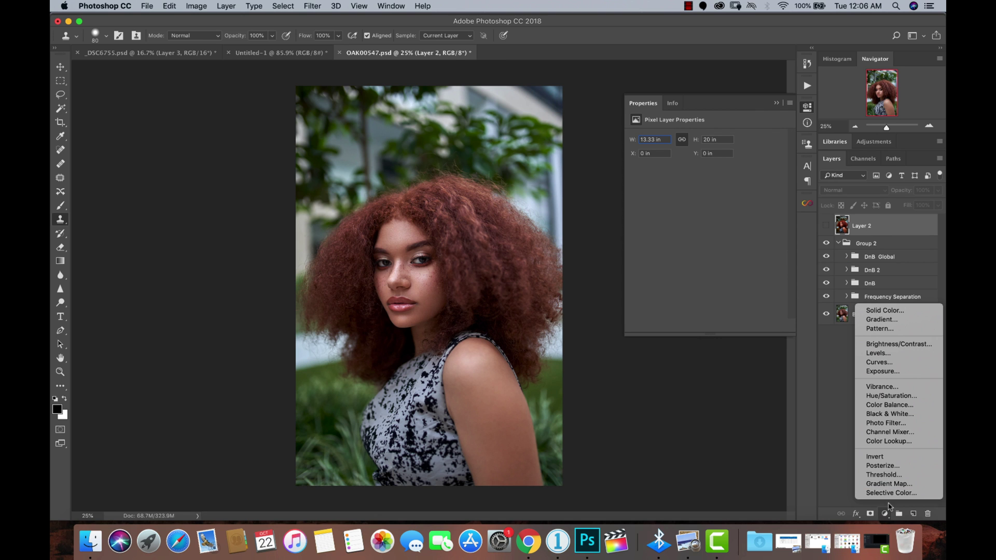
pyautogui.click(882, 372)
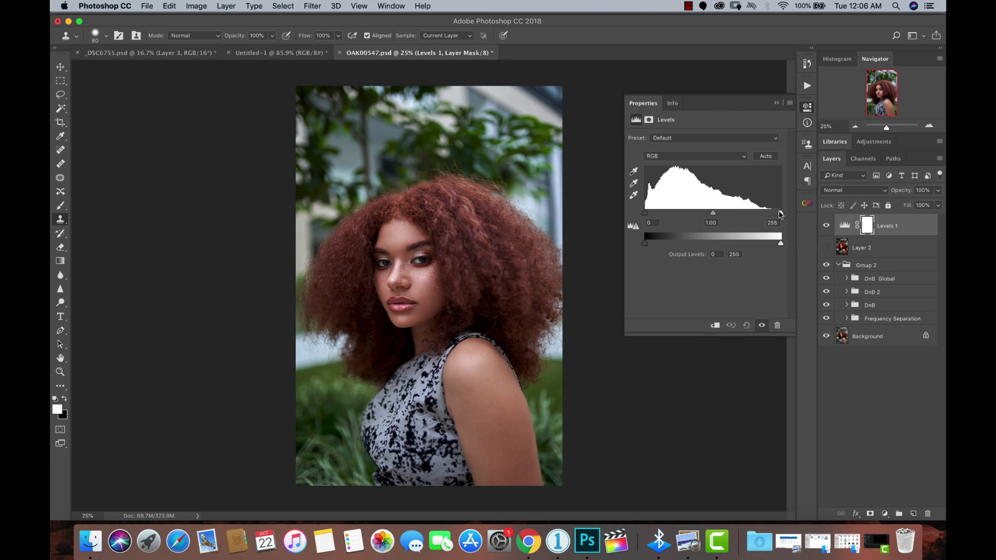
pyautogui.moveTo(782, 215); pyautogui.dragTo(772, 214)
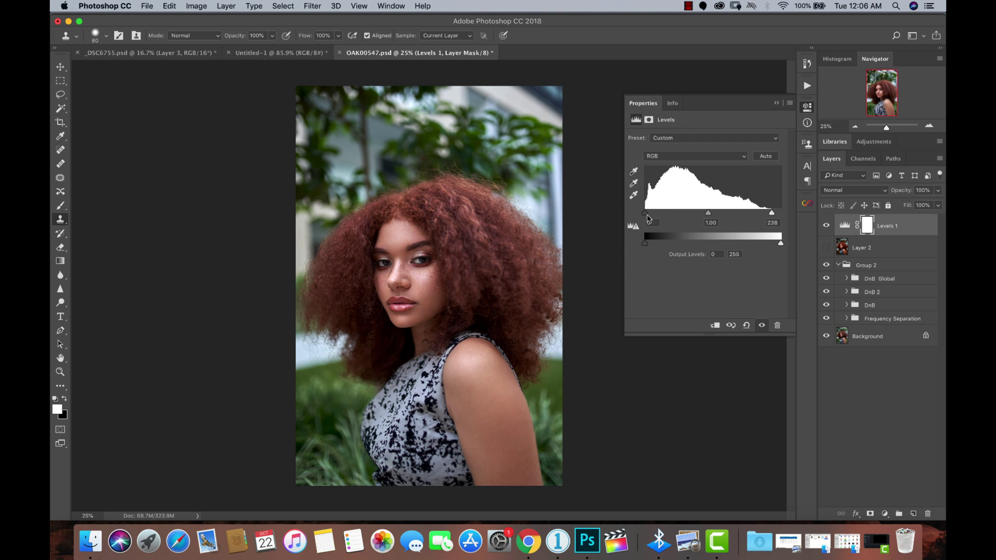
pyautogui.moveTo(646, 214); pyautogui.dragTo(648, 215)
# Step: Add a Selective Color adjustment layer and set Cyan to -66% for the Yellows
pyautogui.click(884, 514)
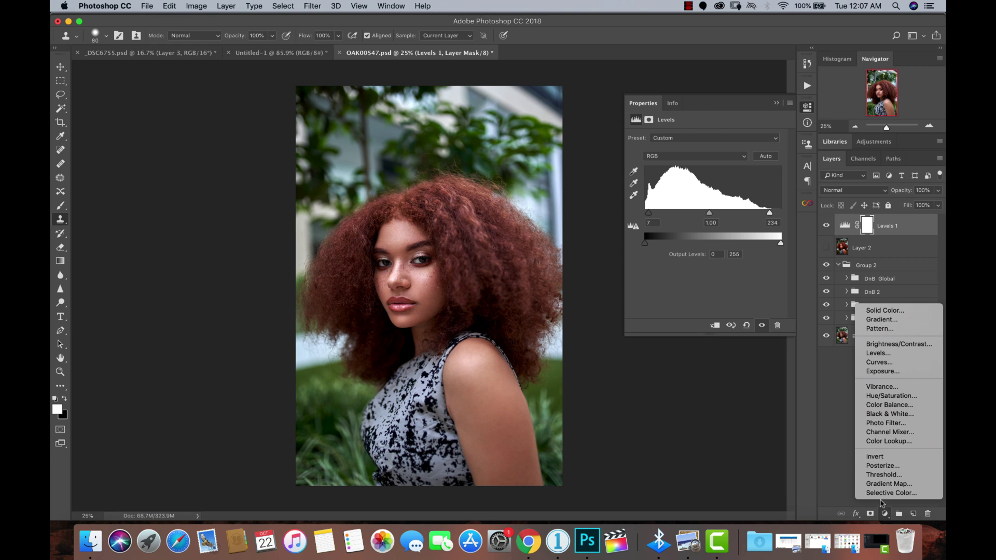
pyautogui.click(889, 493)
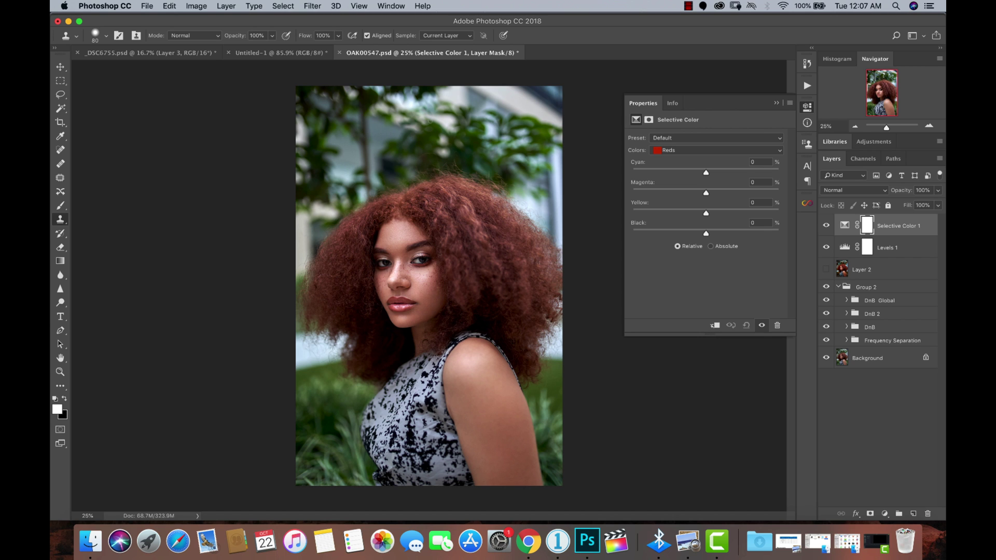
pyautogui.click(680, 150)
pyautogui.click(673, 158)
pyautogui.moveTo(705, 173); pyautogui.dragTo(656, 179)
pyautogui.moveTo(656, 176); pyautogui.dragTo(657, 176)
# Step: Set Magenta to -8% and Yellow to +50% for the Yellows, and compare the image with and without the adjustment
pyautogui.moveTo(706, 193); pyautogui.dragTo(701, 193)
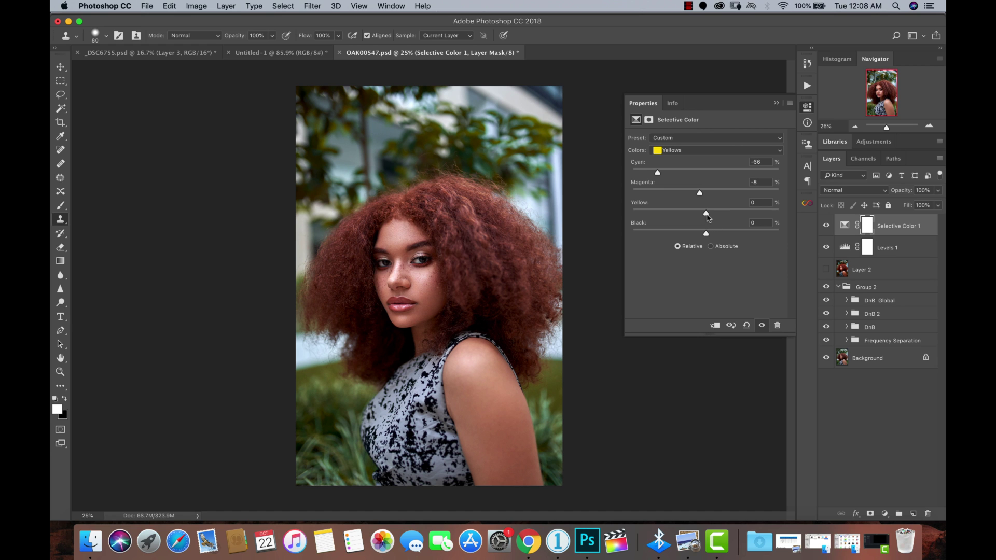
pyautogui.moveTo(707, 213); pyautogui.dragTo(742, 215)
pyautogui.click(827, 229)
pyautogui.click(827, 232)
pyautogui.click(827, 226)
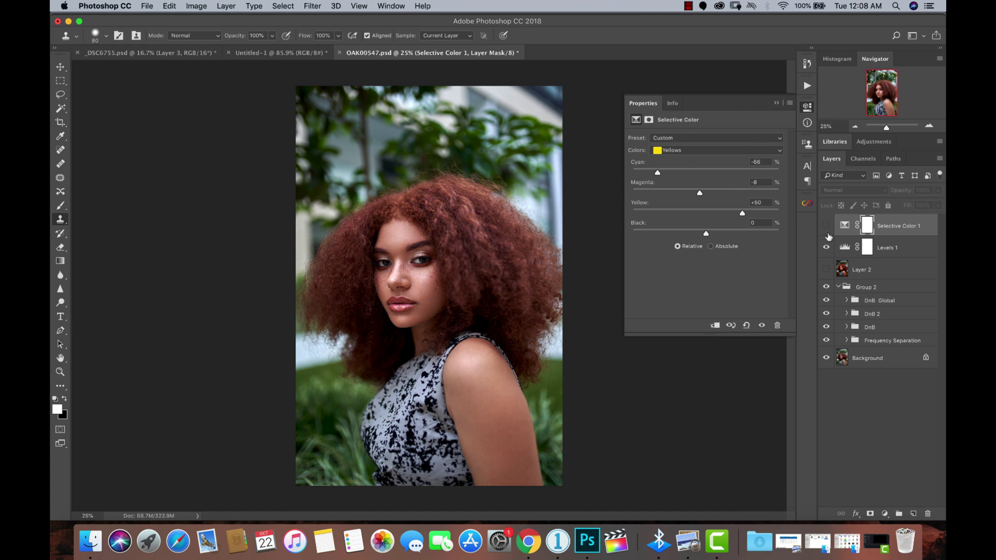
pyautogui.click(827, 225)
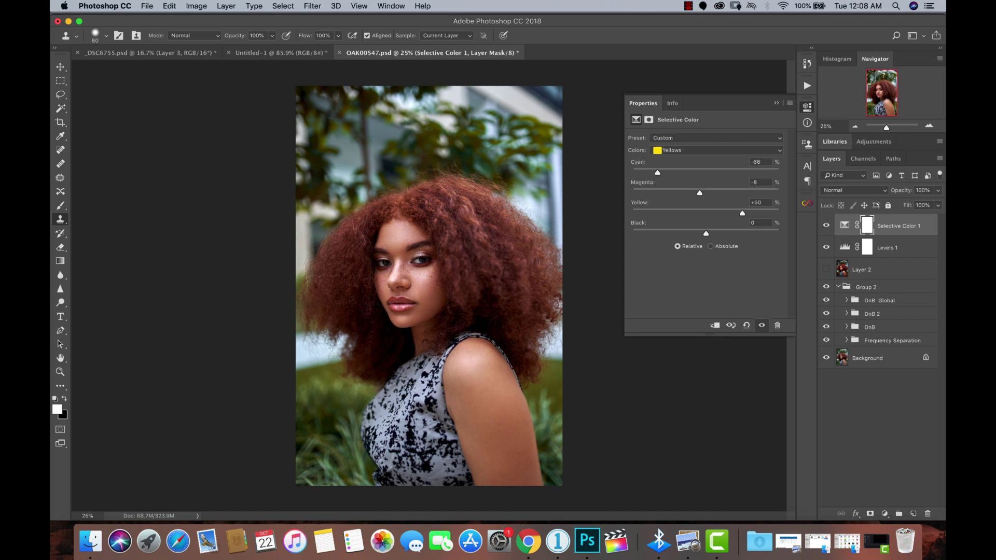
# Step: For the Greens in the Selective Color layer, set Cyan to -100%, Magenta to +100% and Yellow to +100%
pyautogui.click(681, 151)
pyautogui.click(676, 161)
pyautogui.moveTo(706, 172); pyautogui.dragTo(572, 185)
pyautogui.moveTo(633, 173); pyautogui.dragTo(779, 173)
pyautogui.moveTo(779, 173); pyautogui.dragTo(575, 191)
pyautogui.moveTo(706, 193); pyautogui.dragTo(601, 212)
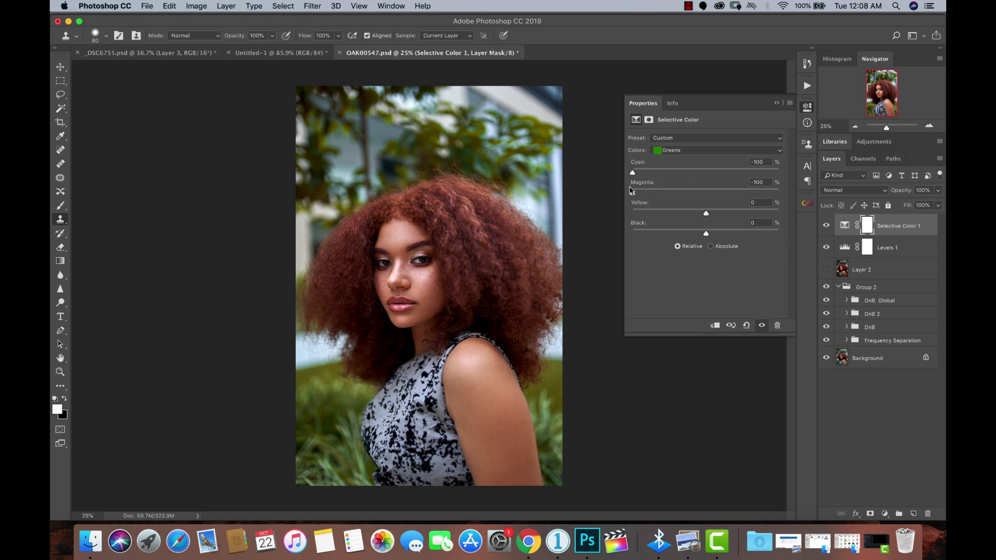
pyautogui.moveTo(632, 194); pyautogui.dragTo(812, 188)
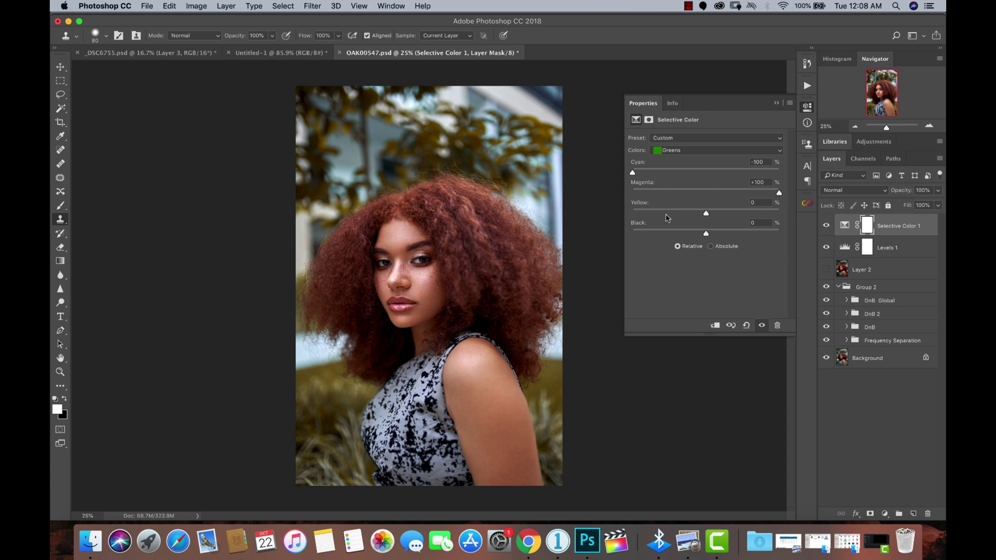
pyautogui.moveTo(706, 213); pyautogui.dragTo(812, 212)
# Step: Compare the foliage colors with the Selective Color adjustment hidden and shown
pyautogui.click(827, 231)
pyautogui.click(827, 228)
pyautogui.click(827, 228)
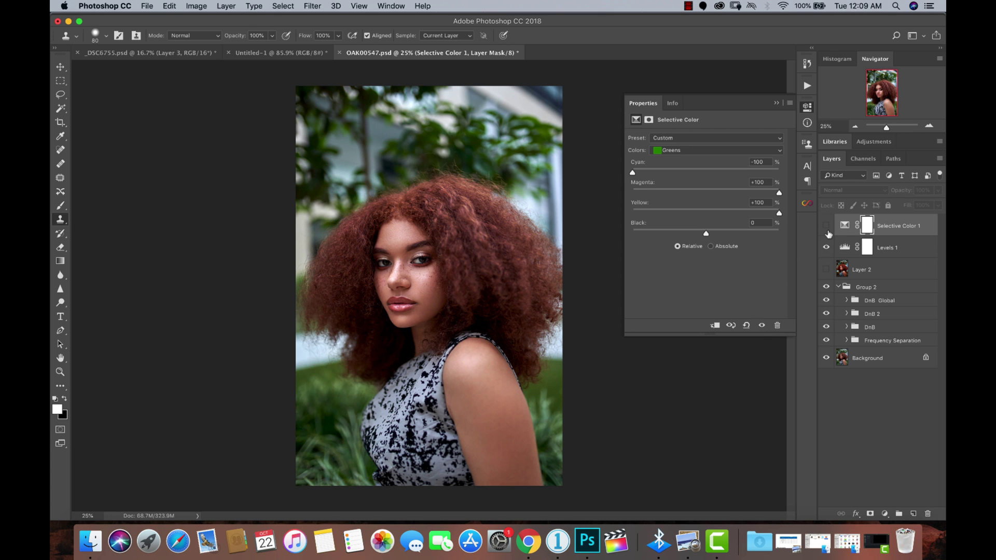
pyautogui.click(827, 231)
pyautogui.click(827, 230)
pyautogui.click(827, 230)
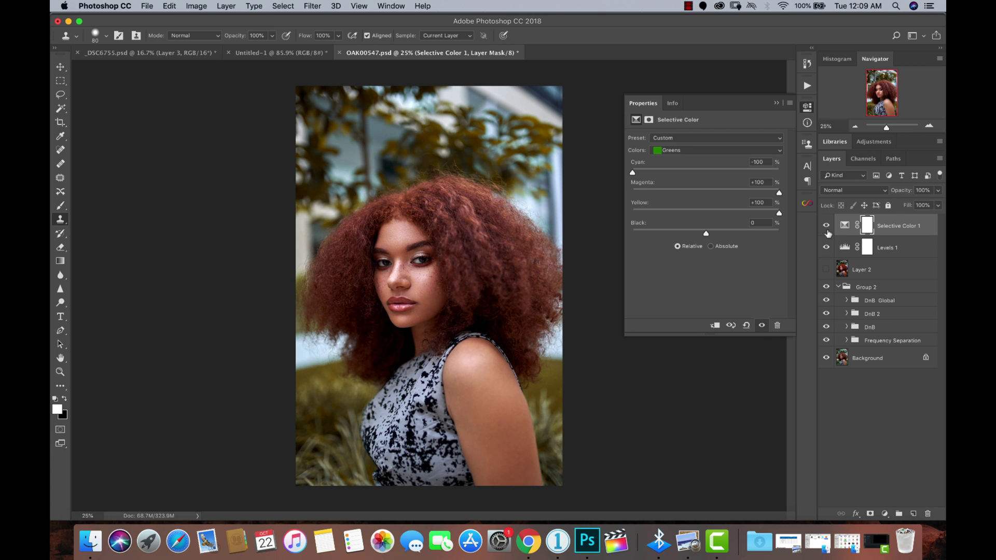
# Step: For the Cyans in the Selective Color layer, set Cyan to +100% and Magenta to -100%
pyautogui.click(699, 151)
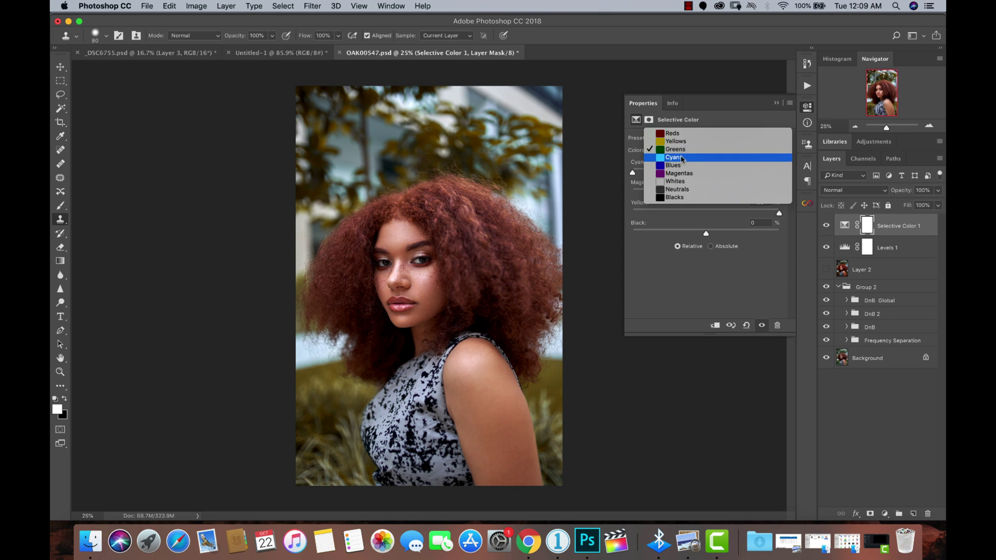
pyautogui.click(683, 158)
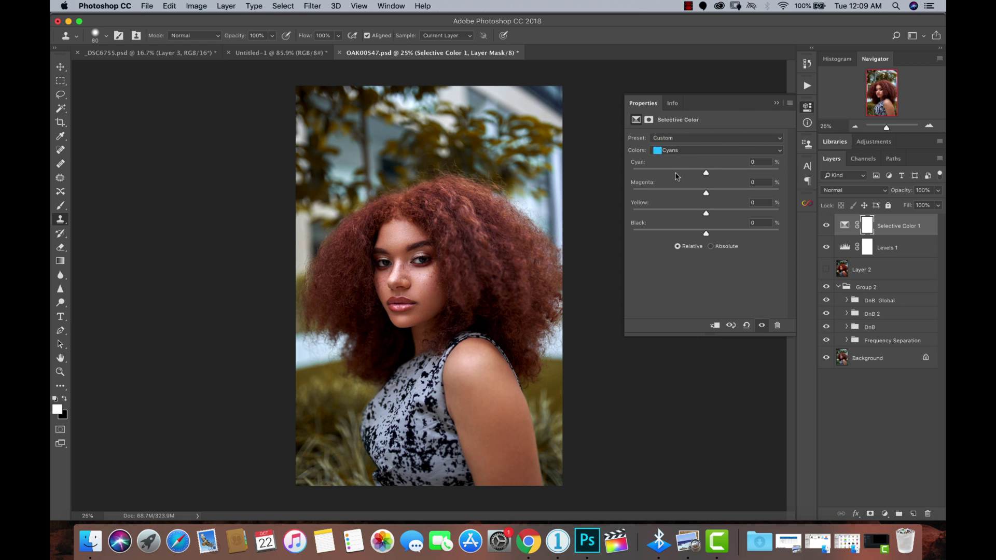
pyautogui.moveTo(706, 173); pyautogui.dragTo(785, 180)
pyautogui.moveTo(705, 196); pyautogui.dragTo(598, 197)
pyautogui.moveTo(756, 172); pyautogui.dragTo(823, 161)
pyautogui.moveTo(776, 172); pyautogui.dragTo(628, 176)
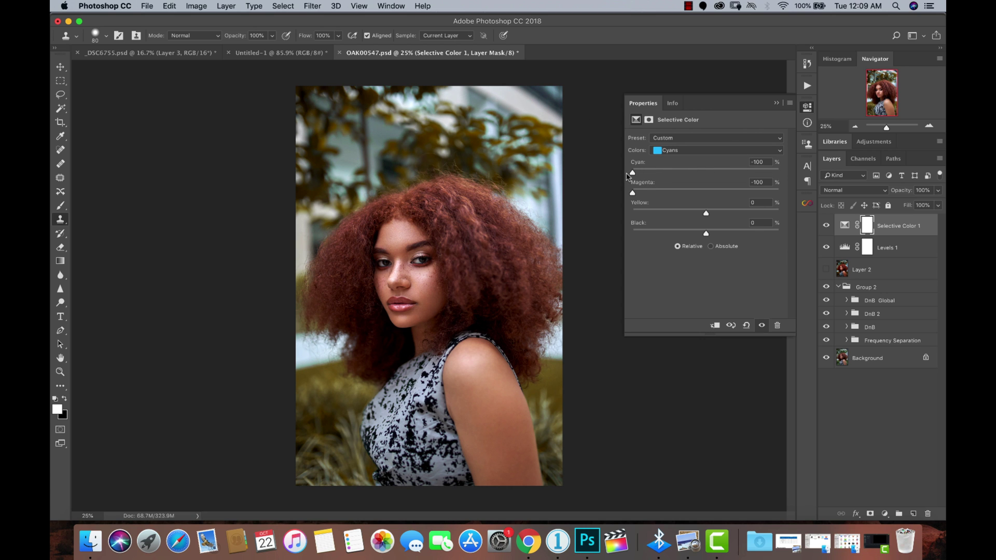
pyautogui.moveTo(640, 177); pyautogui.dragTo(821, 173)
pyautogui.moveTo(633, 193); pyautogui.dragTo(807, 192)
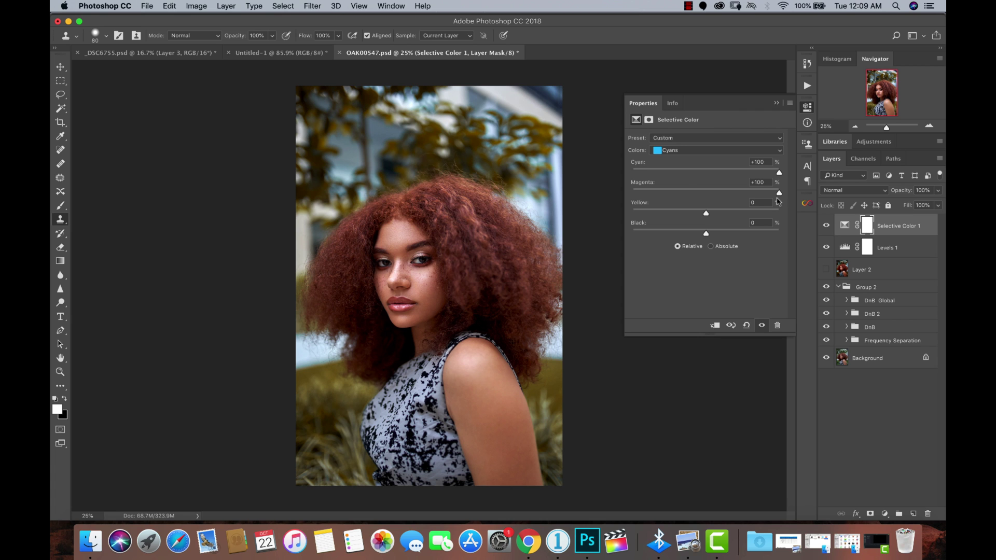
pyautogui.moveTo(779, 194); pyautogui.dragTo(575, 207)
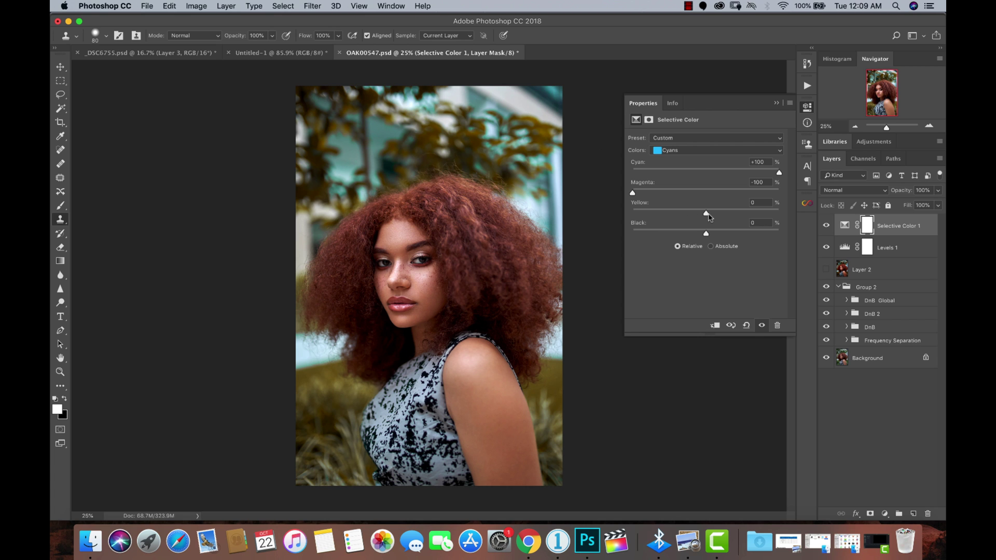
# Step: Try both directions of the Yellow amount for the Cyans, leave it slightly above zero, and deselect the layer
pyautogui.moveTo(706, 213); pyautogui.dragTo(630, 222)
pyautogui.moveTo(632, 214); pyautogui.dragTo(718, 217)
pyautogui.click(912, 456)
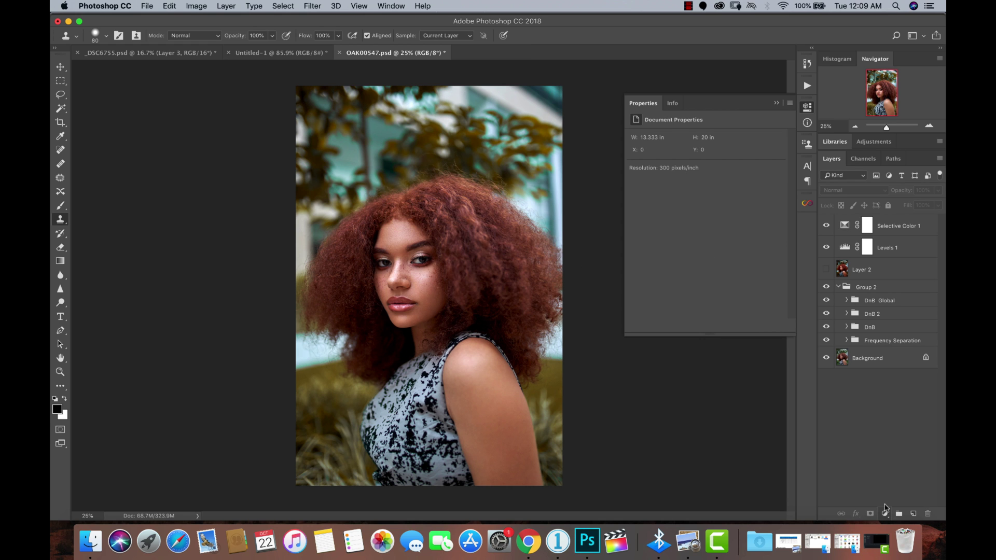
# Step: Add a second Selective Color adjustment layer and adjust the Cyan and Magenta amounts of its Greens
pyautogui.click(885, 513)
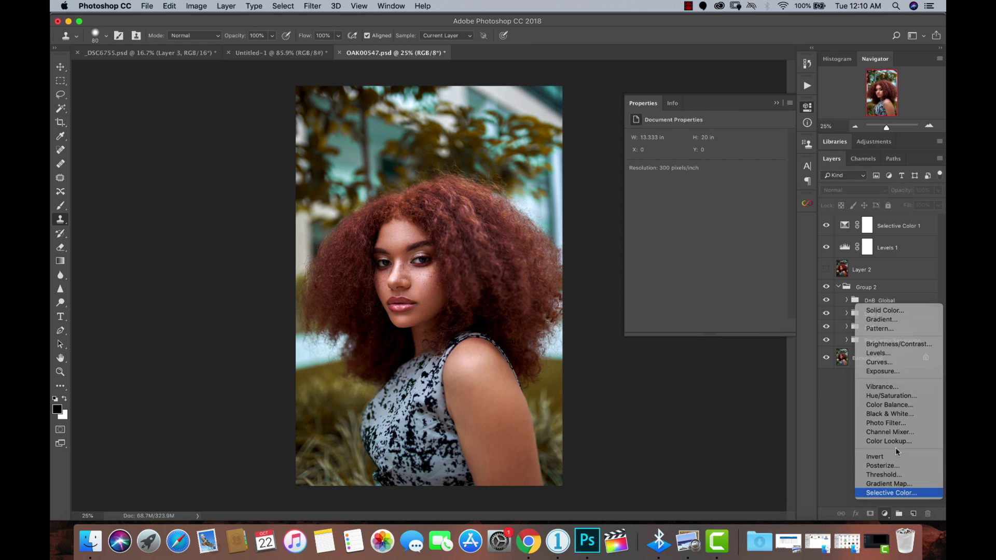
pyautogui.click(891, 492)
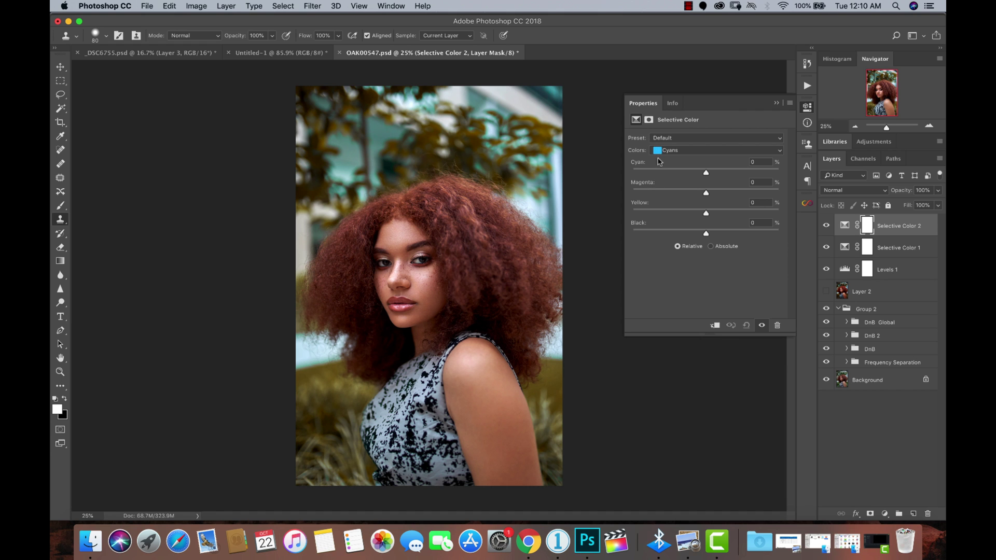
pyautogui.click(672, 150)
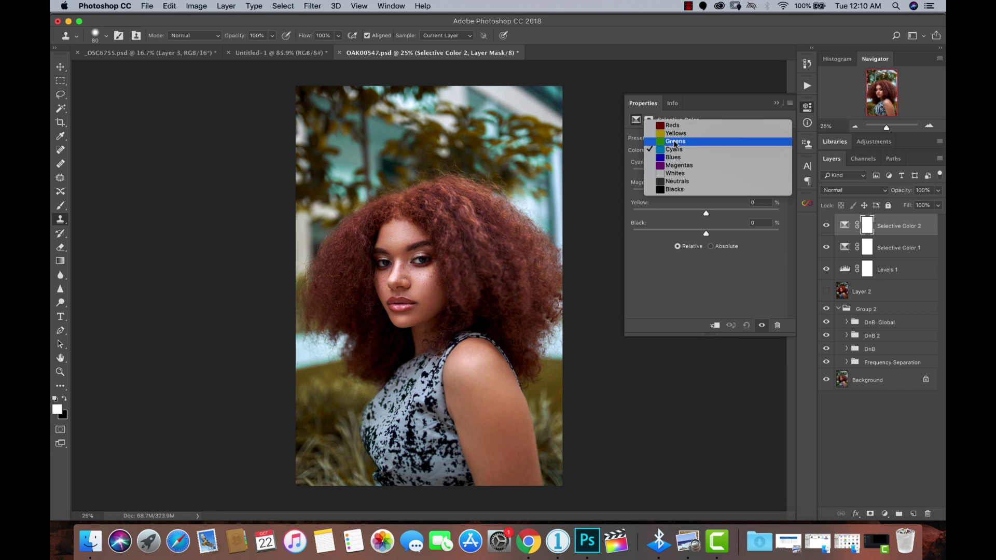
pyautogui.click(675, 142)
pyautogui.moveTo(706, 172); pyautogui.dragTo(691, 174)
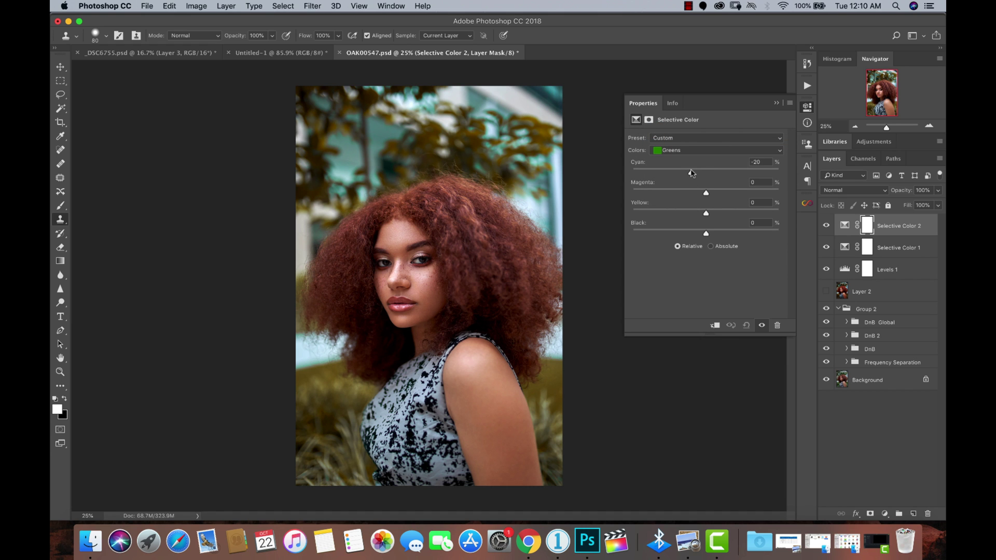
pyautogui.moveTo(690, 174); pyautogui.dragTo(691, 194)
pyautogui.moveTo(686, 196); pyautogui.dragTo(683, 177)
# Step: Set the second Selective Color layer's Yellows to Cyan -57% and Magenta -8%, and compare the image without the adjustment layers
pyautogui.click(671, 151)
pyautogui.click(677, 141)
pyautogui.moveTo(706, 172); pyautogui.dragTo(702, 195)
pyautogui.click(826, 226)
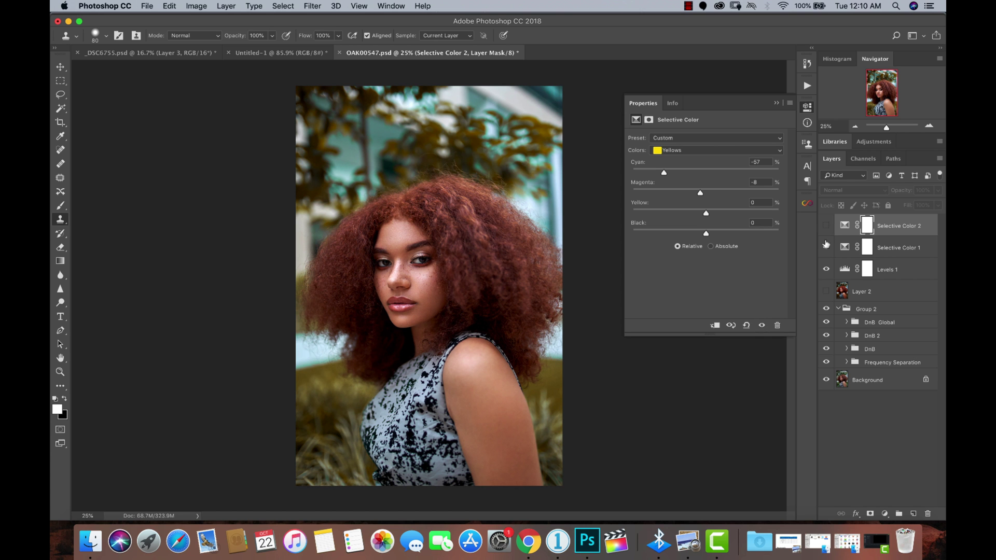
pyautogui.click(826, 247)
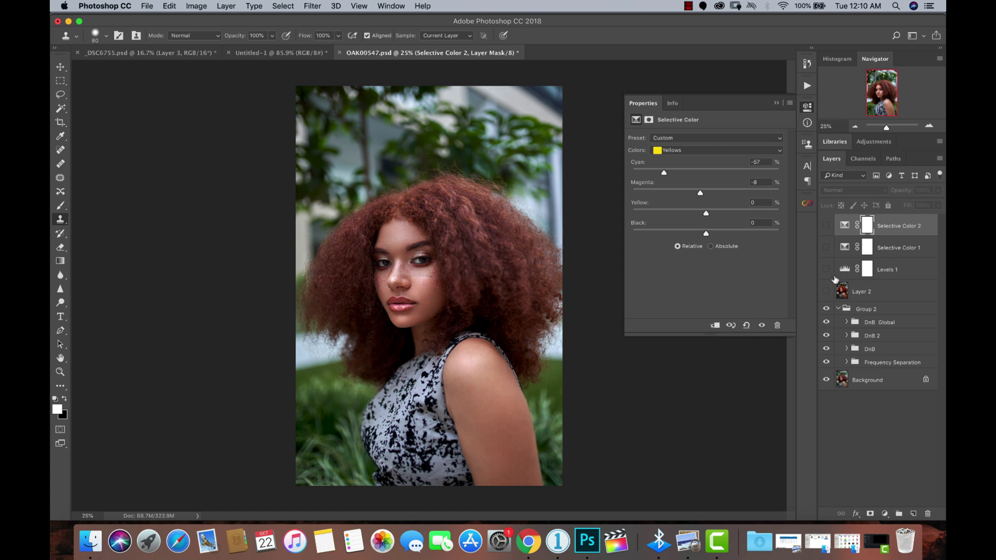
pyautogui.click(826, 248)
pyautogui.click(827, 226)
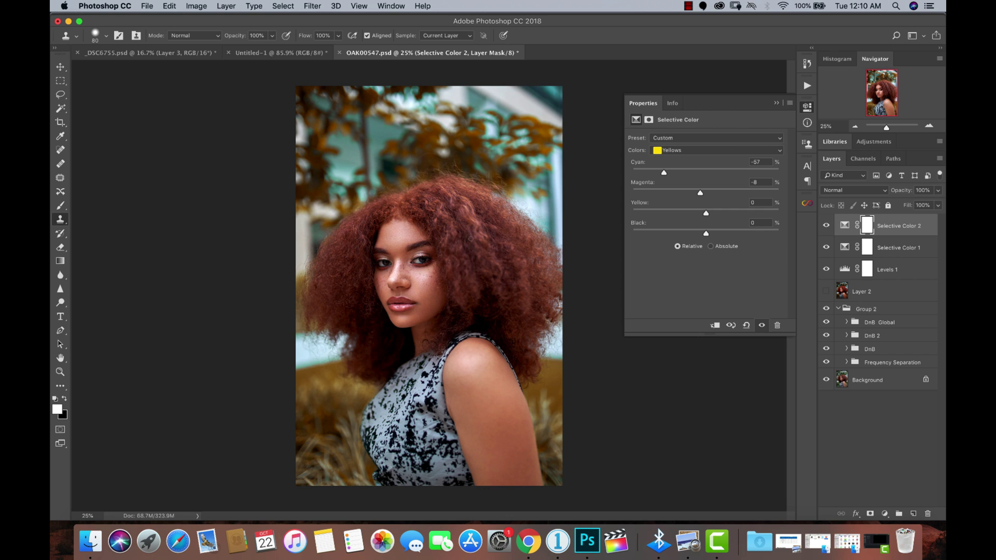
# Step: Add a Hue/Saturation adjustment layer and set the Saturation of its Reds to +28
pyautogui.click(884, 513)
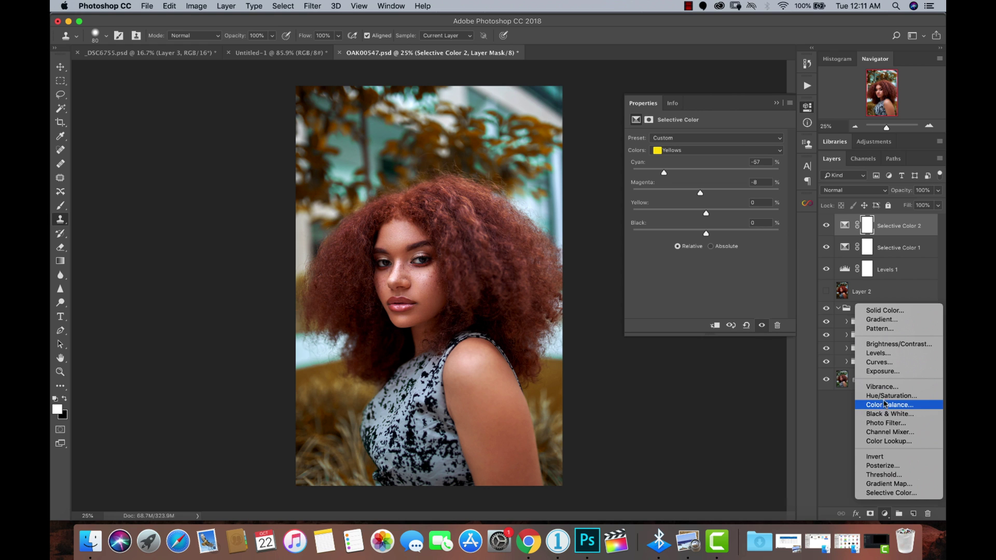
pyautogui.click(875, 396)
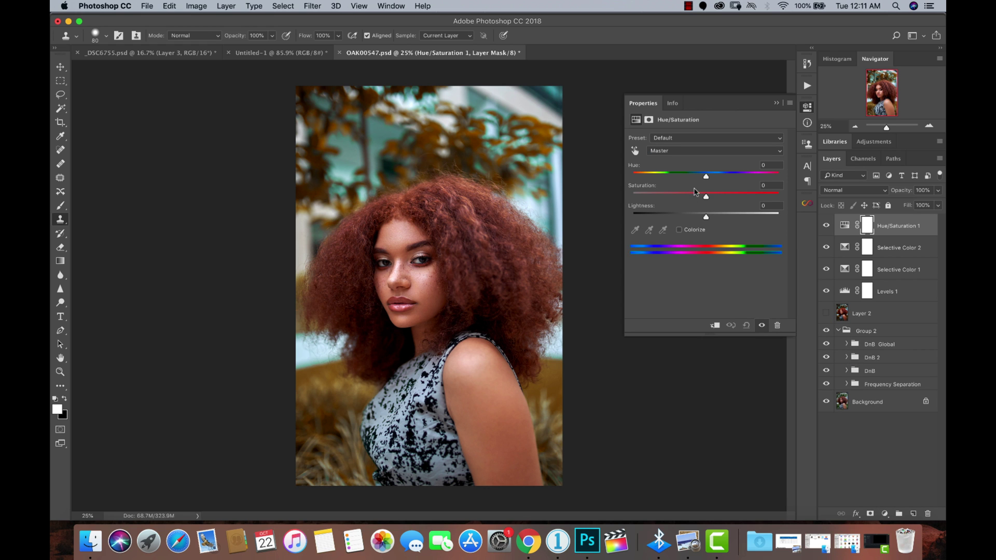
pyautogui.click(708, 150)
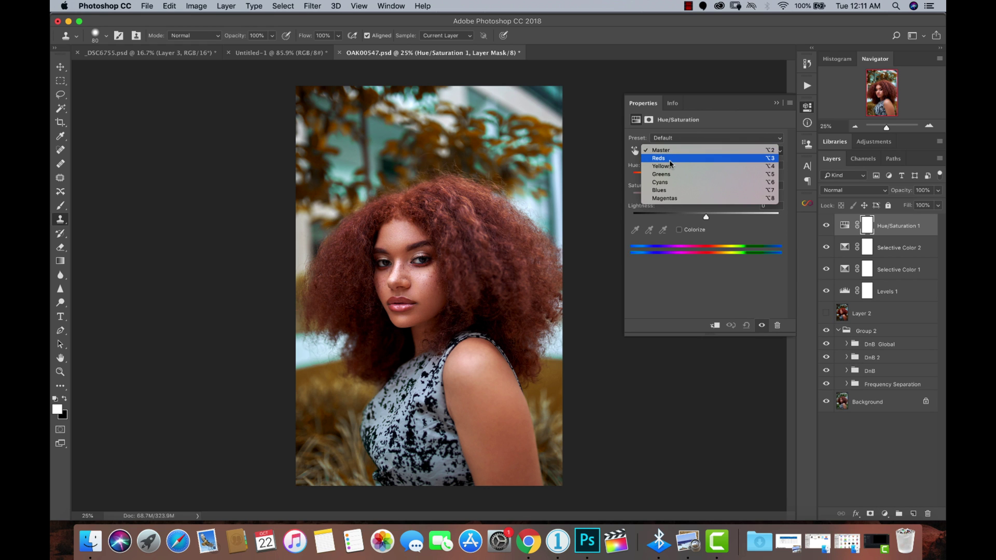
pyautogui.click(669, 160)
pyautogui.moveTo(706, 201)
pyautogui.mouseDown()
pyautogui.moveTo(744, 200)
pyautogui.moveTo(724, 200)
pyautogui.mouseUp()
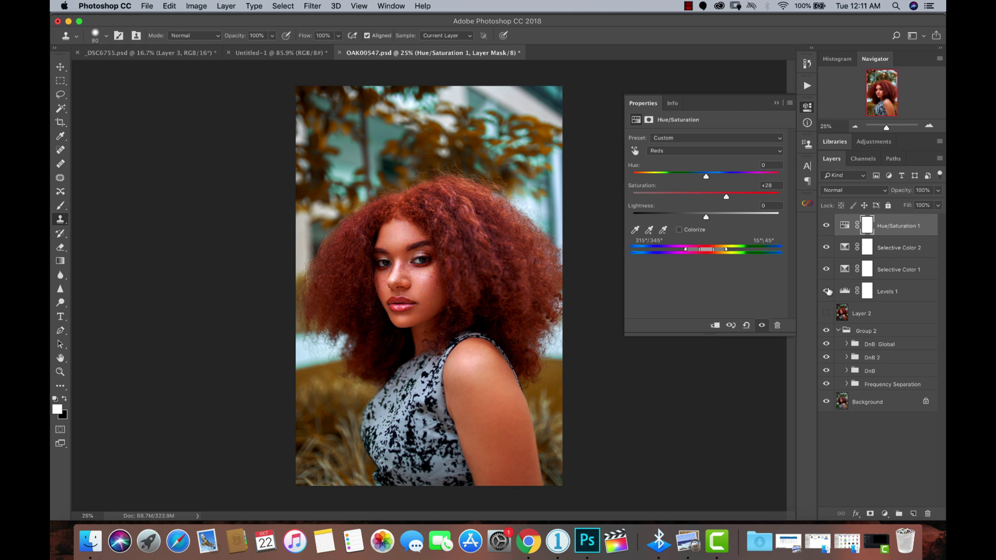
# Step: Invert the Hue/Saturation layer's mask to black and paint the hair back in with a soft white brush at 100% flow
pyautogui.click(866, 226)
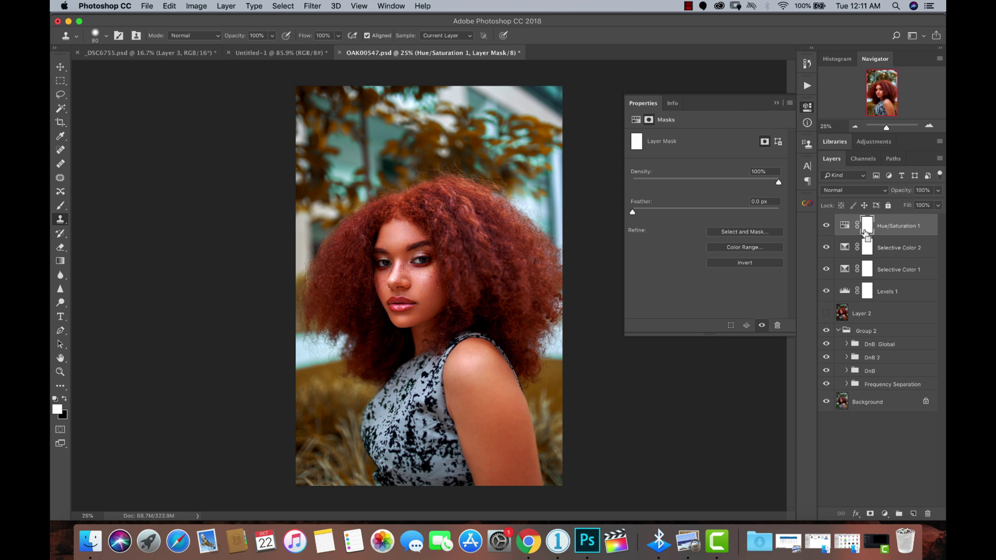
pyautogui.press('super+i')
pyautogui.click(61, 205)
pyautogui.click(342, 35)
pyautogui.moveTo(342, 37); pyautogui.dragTo(388, 49)
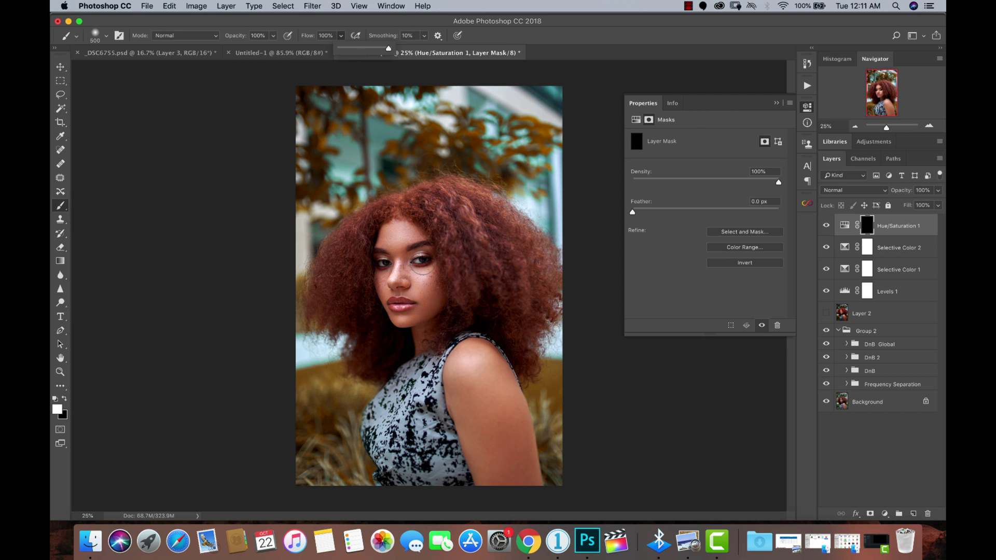
pyautogui.click(459, 257)
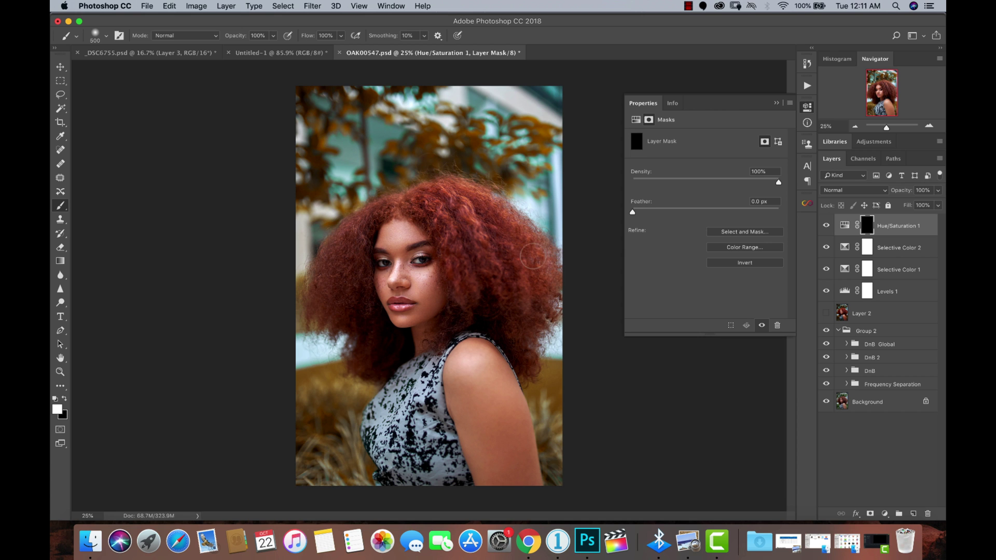
pyautogui.moveTo(448, 326)
pyautogui.mouseDown()
pyautogui.moveTo(436, 203)
pyautogui.moveTo(420, 203)
pyautogui.moveTo(446, 222)
pyautogui.mouseUp()
pyautogui.press('[')
pyautogui.press('[')
pyautogui.press('[')
pyautogui.press(']')
# Step: Group the Hue/Saturation, two Selective Color and Levels layers, and compare the image with and without the group
pyautogui.keyDown('super'); pyautogui.click(907, 291); pyautogui.keyUp('super')
pyautogui.keyDown('super'); pyautogui.click(896, 270); pyautogui.keyUp('super')
pyautogui.keyDown('super'); pyautogui.click(895, 249); pyautogui.keyUp('super')
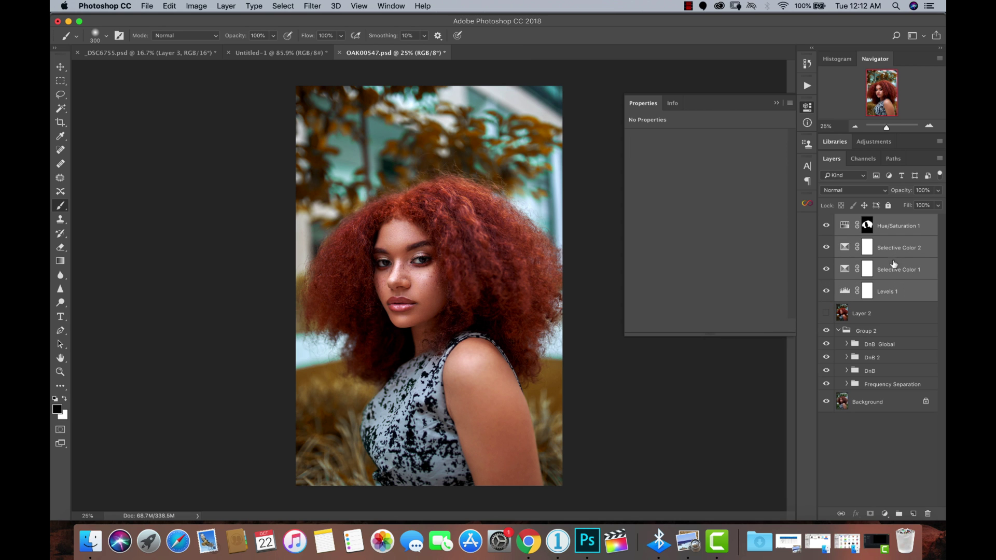
pyautogui.press('super+g')
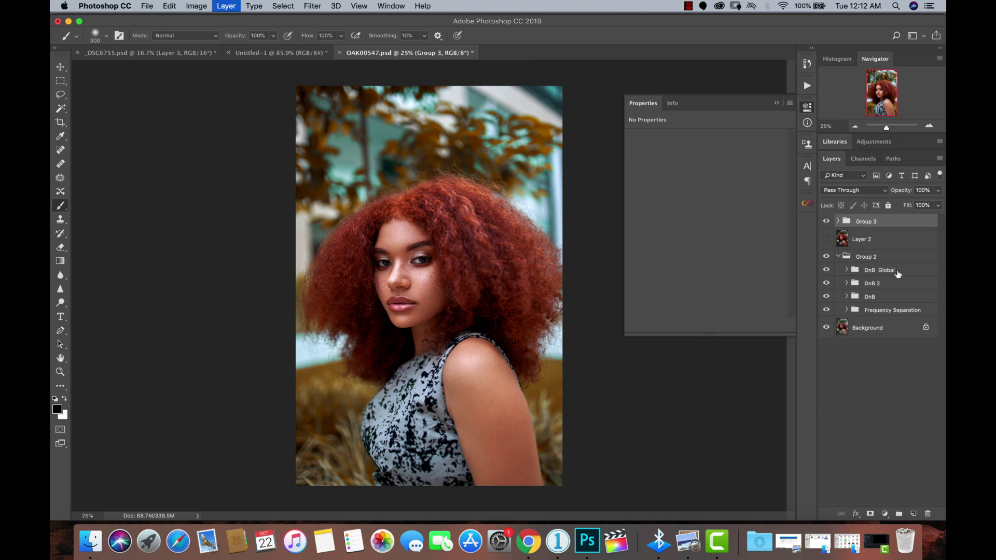
pyautogui.click(825, 224)
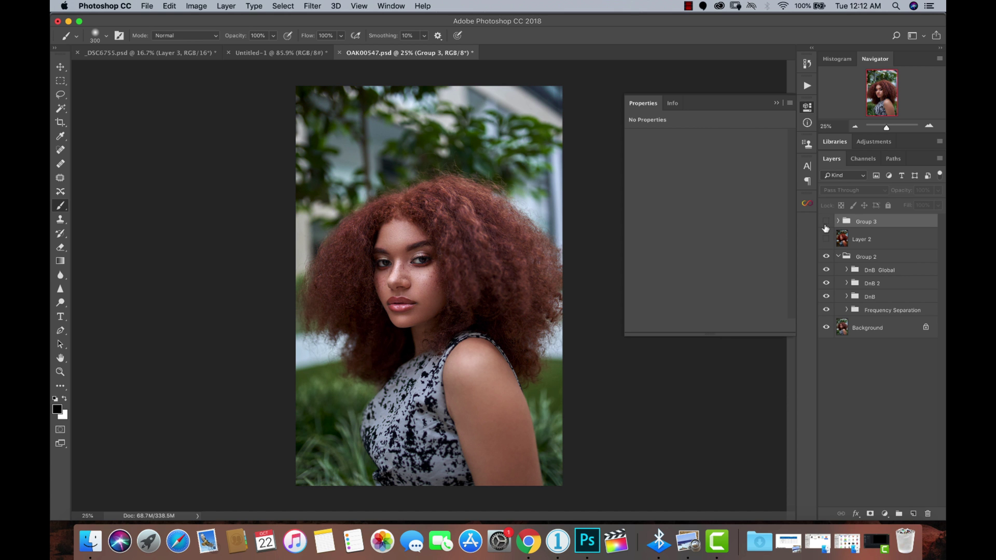
pyautogui.click(825, 224)
pyautogui.click(826, 226)
pyautogui.click(827, 224)
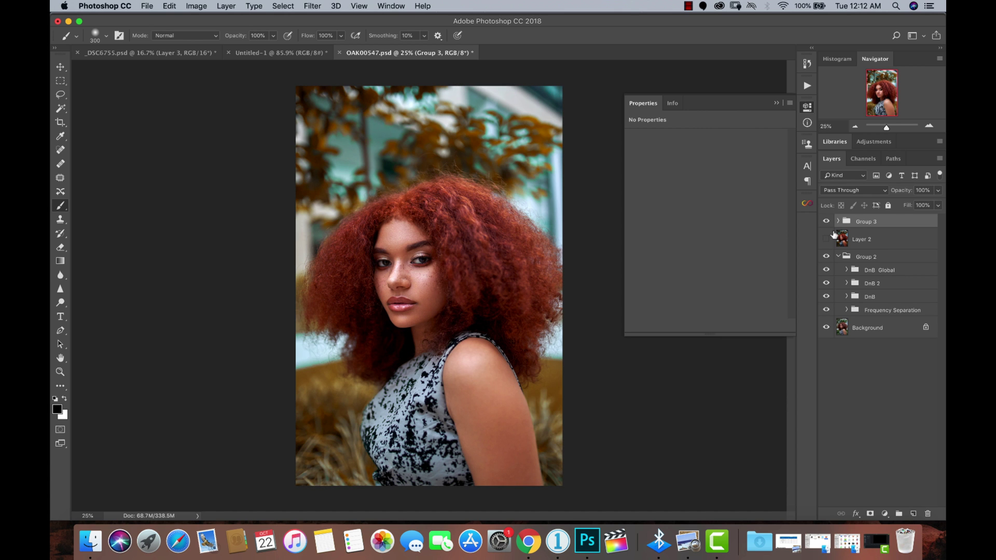
# Step: Add a new layer above Hue/Saturation 1 in the group and draw a reversed radial gradient from the image centre to its lower edge
pyautogui.click(838, 220)
pyautogui.click(907, 245)
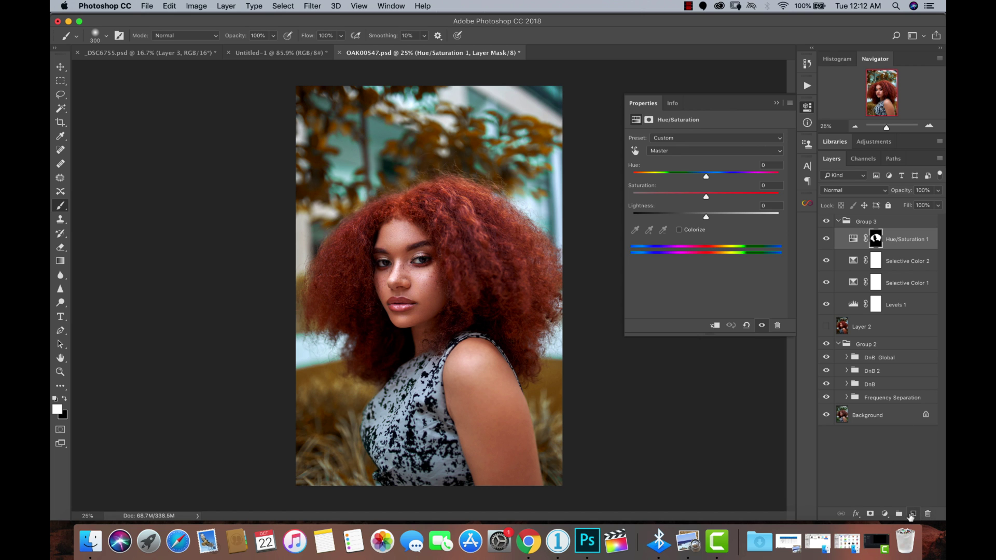
pyautogui.click(912, 514)
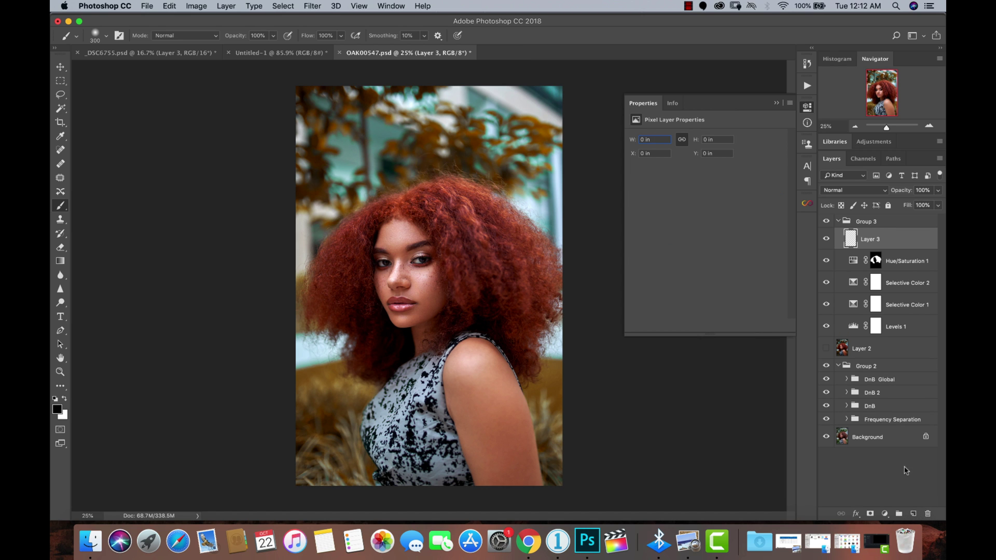
pyautogui.click(60, 261)
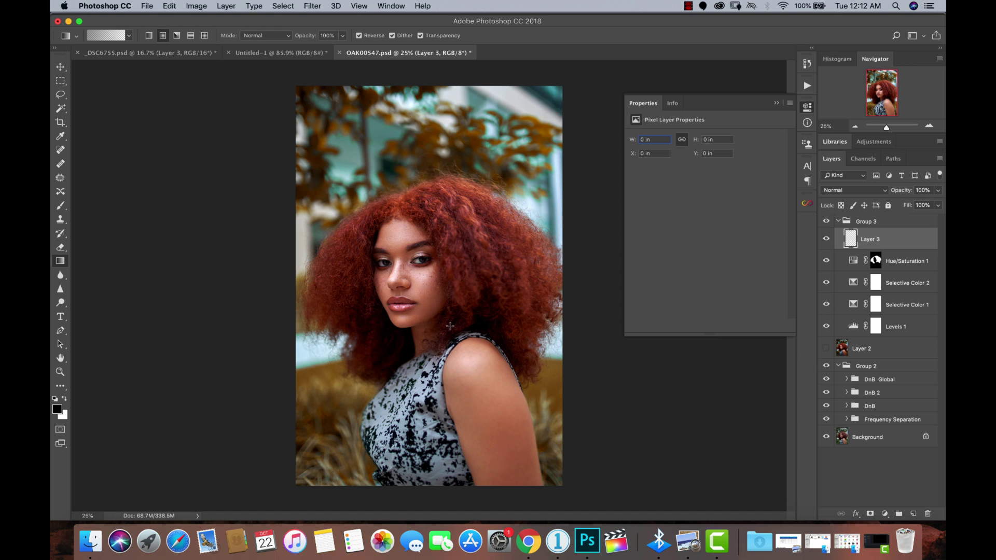
pyautogui.moveTo(429, 272); pyautogui.dragTo(439, 492)
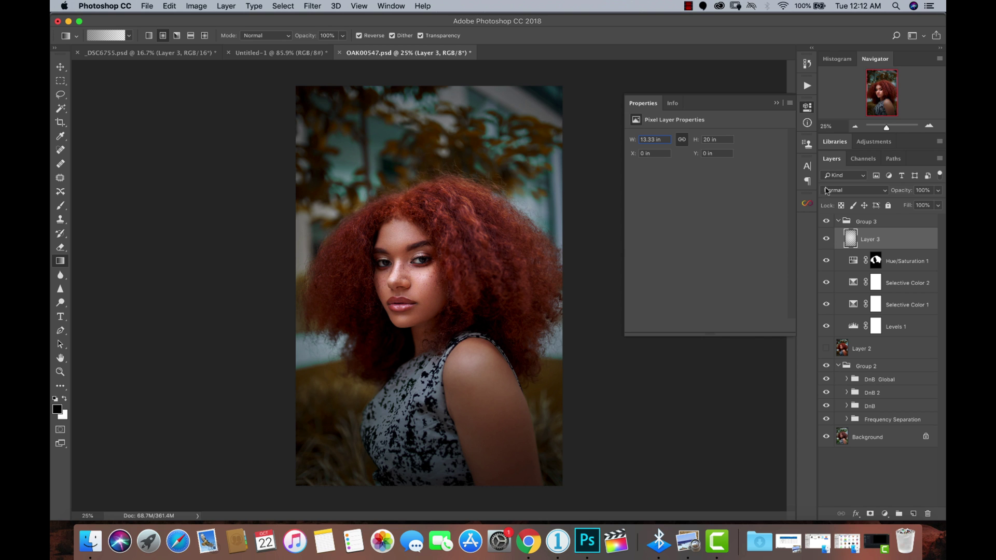
# Step: Set the gradient layer's blend mode to Soft Light and compare the image with and without it
pyautogui.click(845, 190)
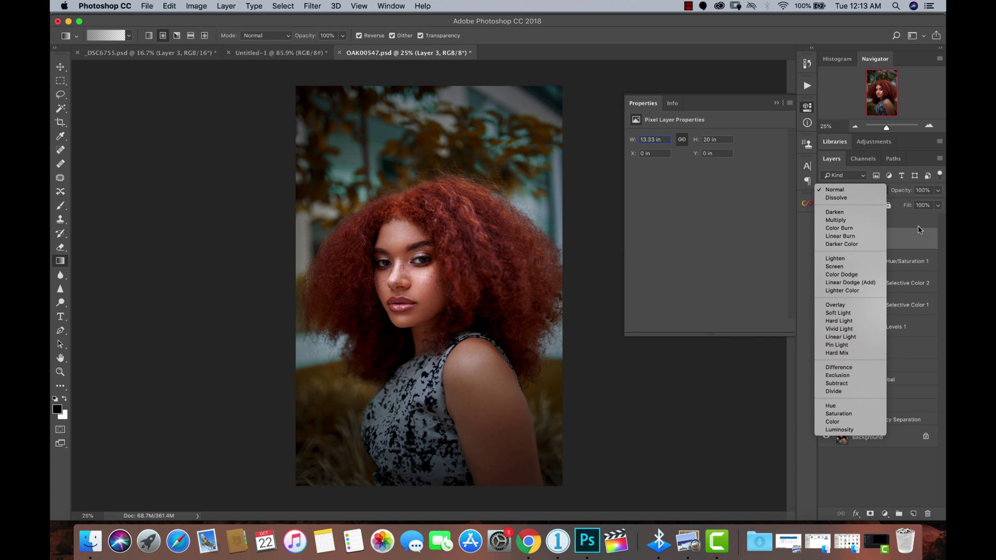
pyautogui.click(844, 313)
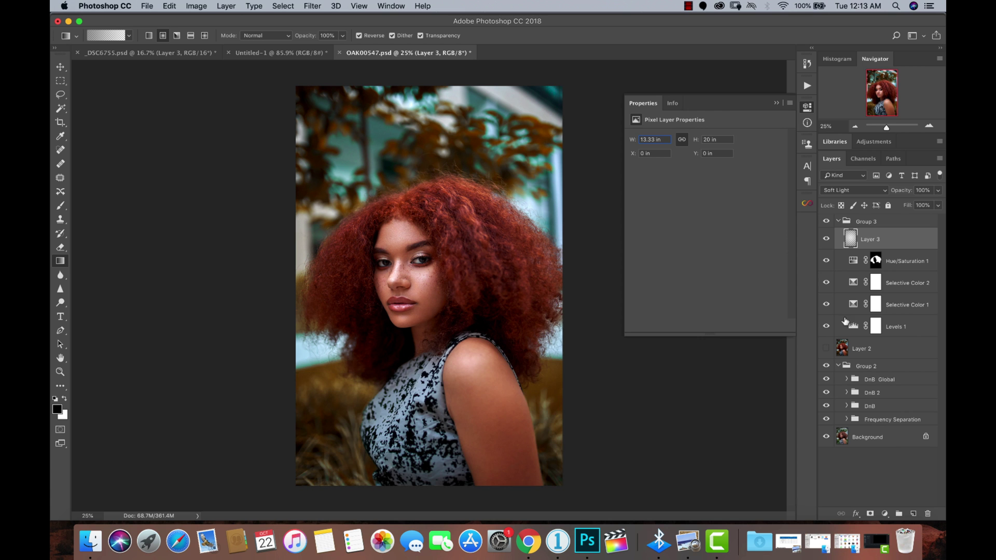
pyautogui.click(826, 244)
pyautogui.click(826, 245)
pyautogui.click(826, 247)
# Step: Add a Curves adjustment layer above the gradient layer and pull its curve down to darken the image
pyautogui.click(885, 514)
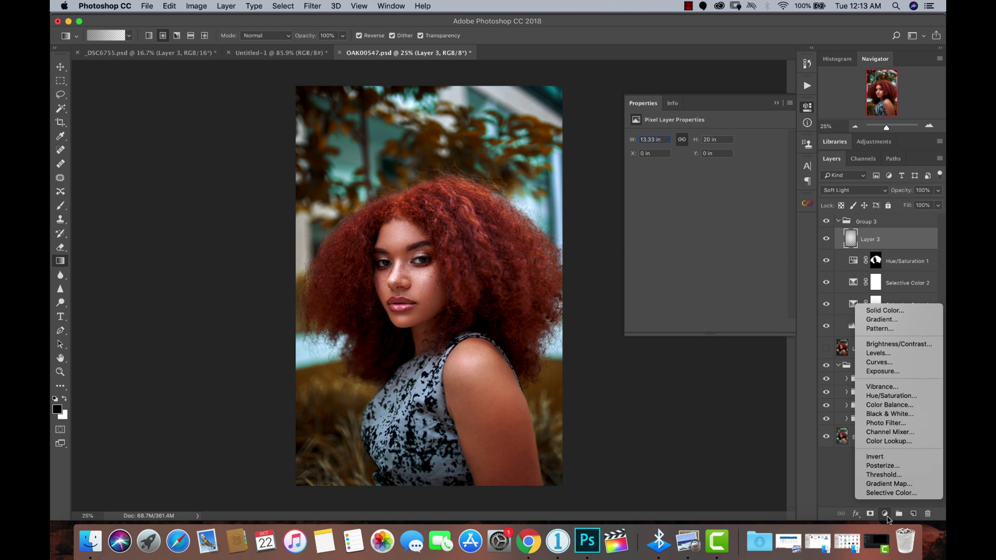
pyautogui.click(882, 362)
pyautogui.moveTo(712, 232); pyautogui.dragTo(715, 237)
pyautogui.click(776, 103)
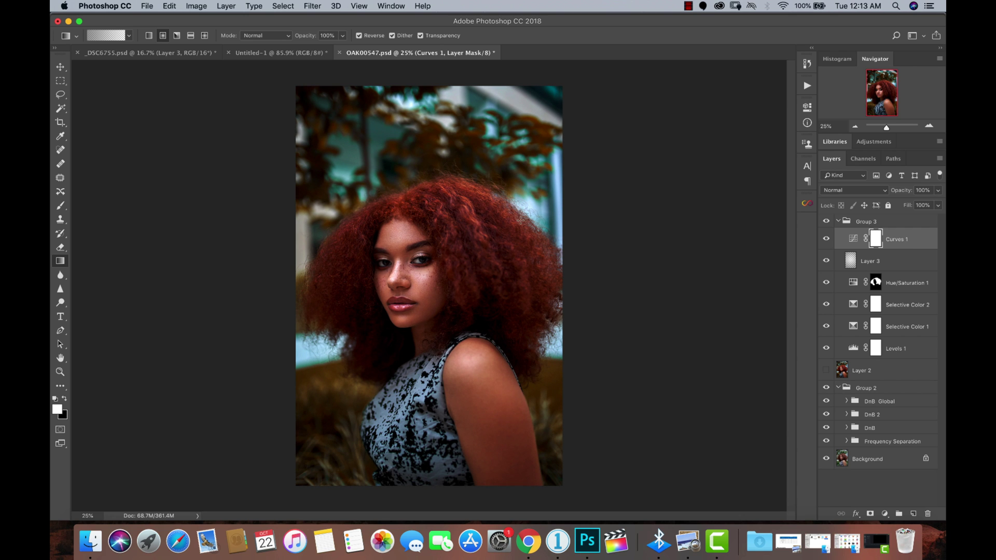
# Step: Mask the Curves darkening off the image centre with a single soft black 5000 px brush dab, and compare the result
pyautogui.click(60, 205)
pyautogui.click(106, 35)
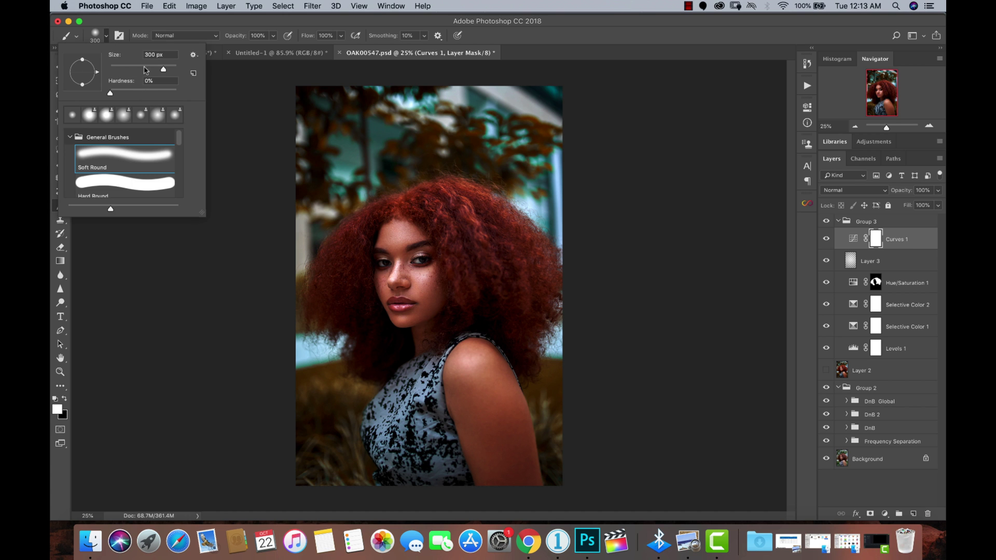
pyautogui.moveTo(163, 69); pyautogui.dragTo(234, 64)
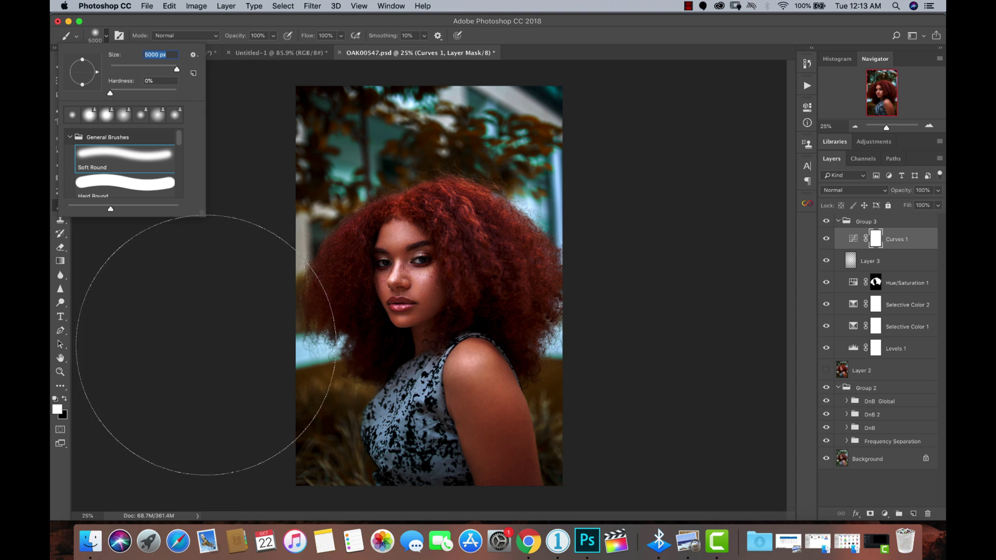
pyautogui.press('Return')
pyautogui.press('x')
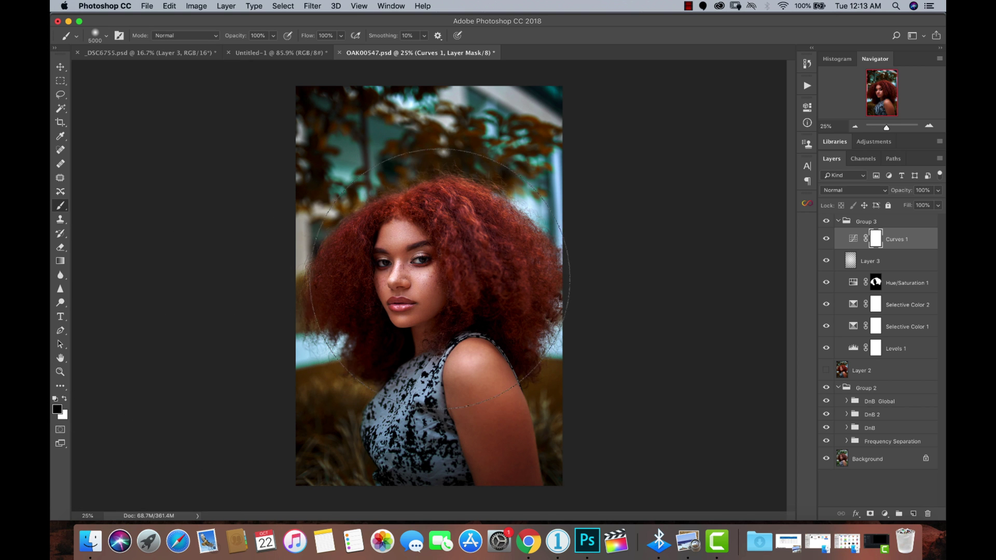
pyautogui.click(429, 279)
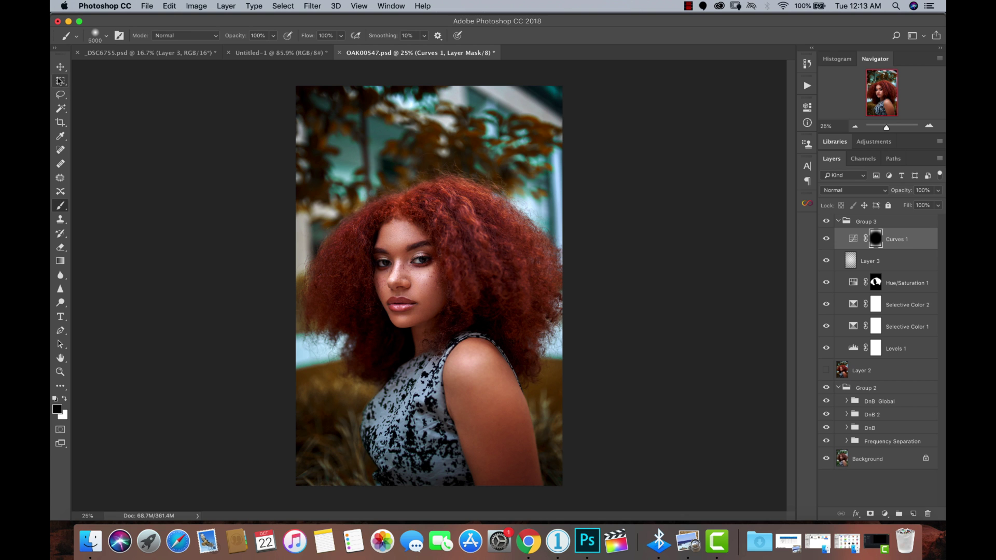
pyautogui.click(60, 77)
pyautogui.click(826, 245)
pyautogui.click(825, 247)
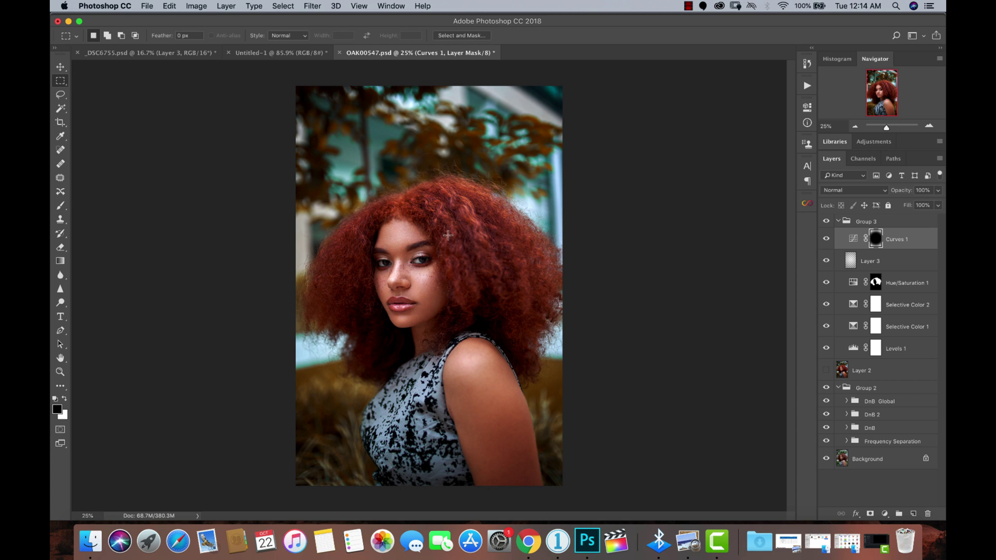
pyautogui.click(827, 242)
pyautogui.click(827, 242)
# Step: Add a Color Balance adjustment layer, set its Shadows to +4 on Yellow–Blue, and compare the image with and without it
pyautogui.click(885, 513)
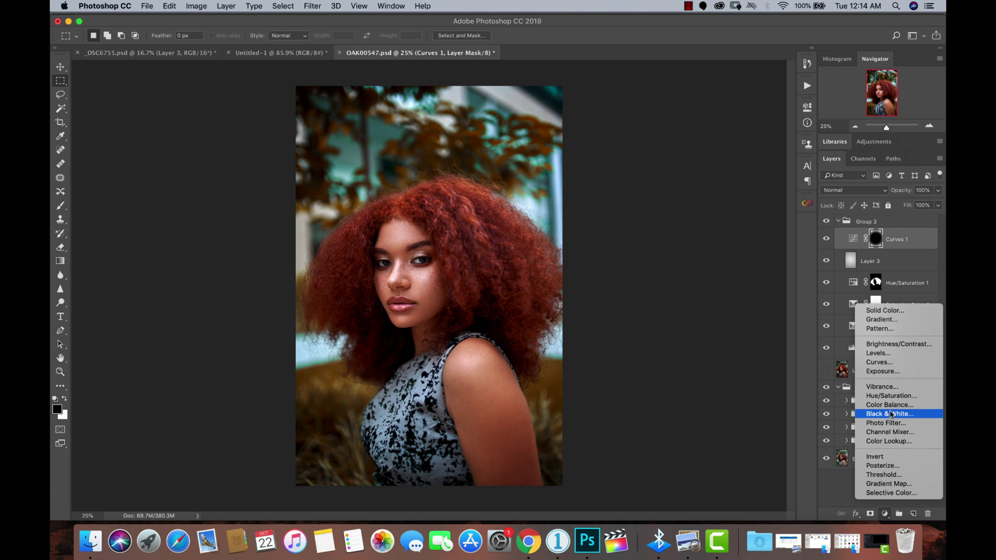
pyautogui.click(889, 405)
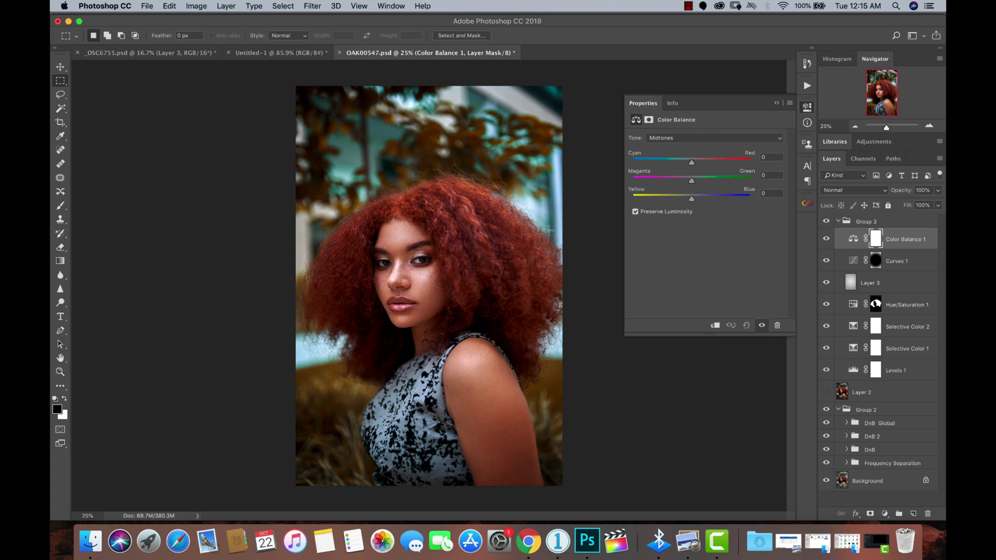
pyautogui.click(669, 138)
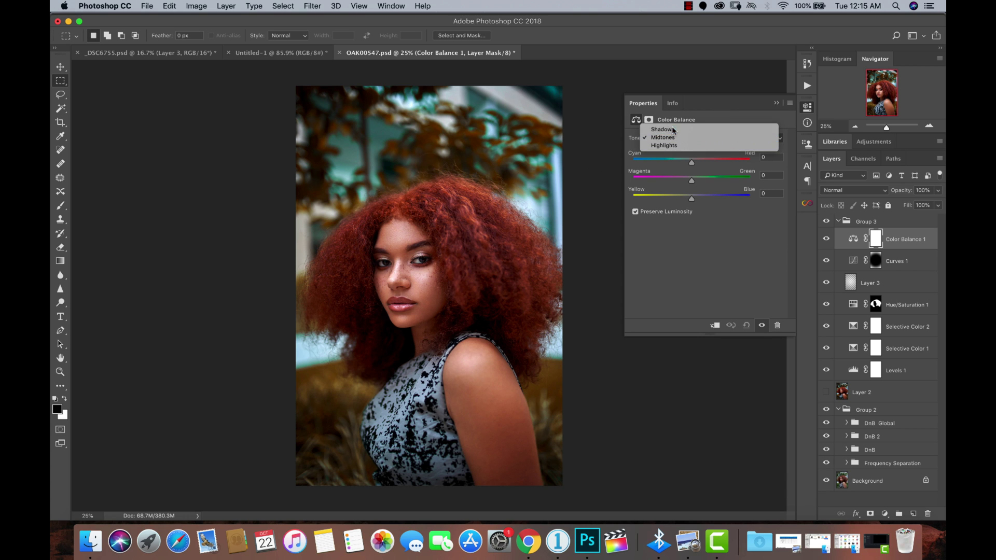
pyautogui.click(673, 130)
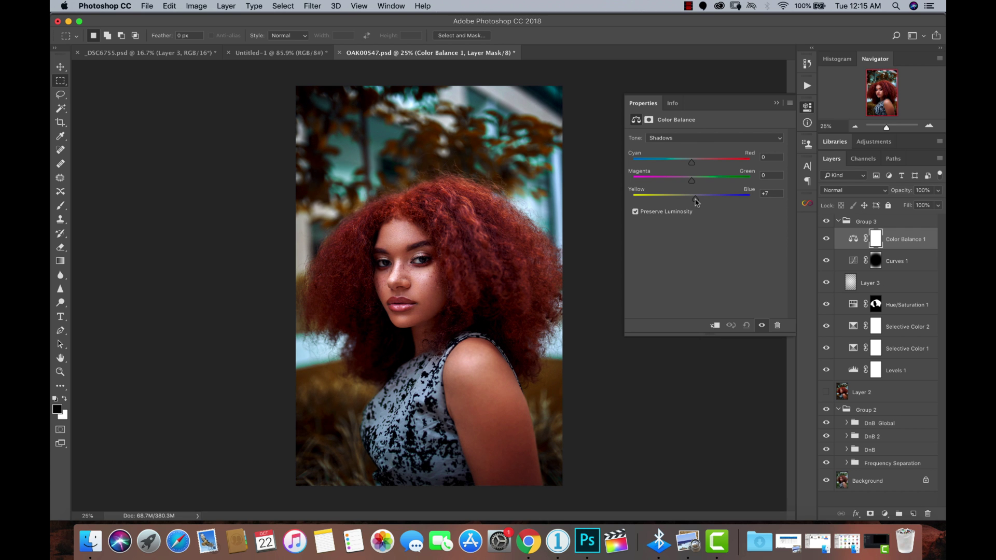
pyautogui.moveTo(696, 203); pyautogui.dragTo(692, 206)
pyautogui.click(826, 242)
pyautogui.click(826, 243)
# Step: Shift the Color Balance layer's Midtones slightly towards yellow
pyautogui.click(673, 139)
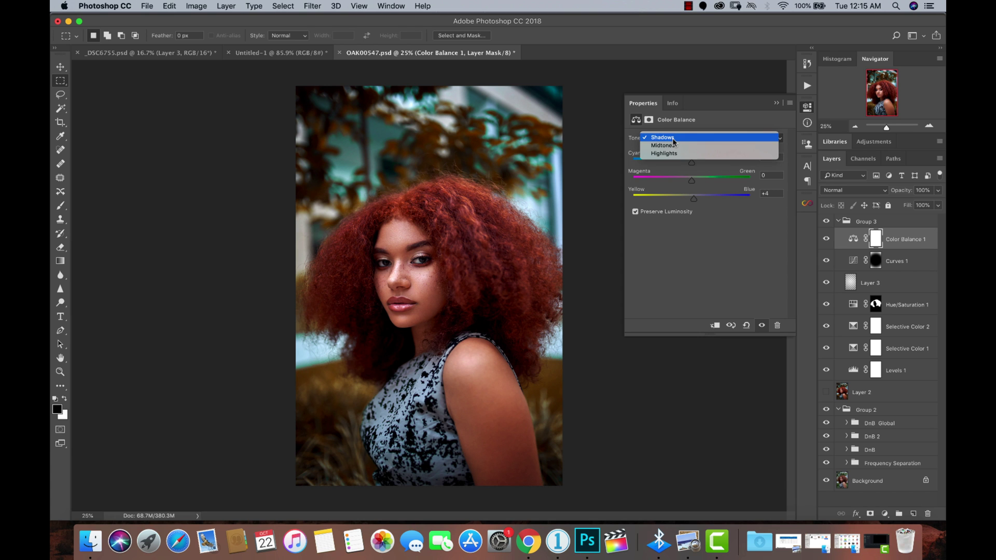
pyautogui.click(672, 145)
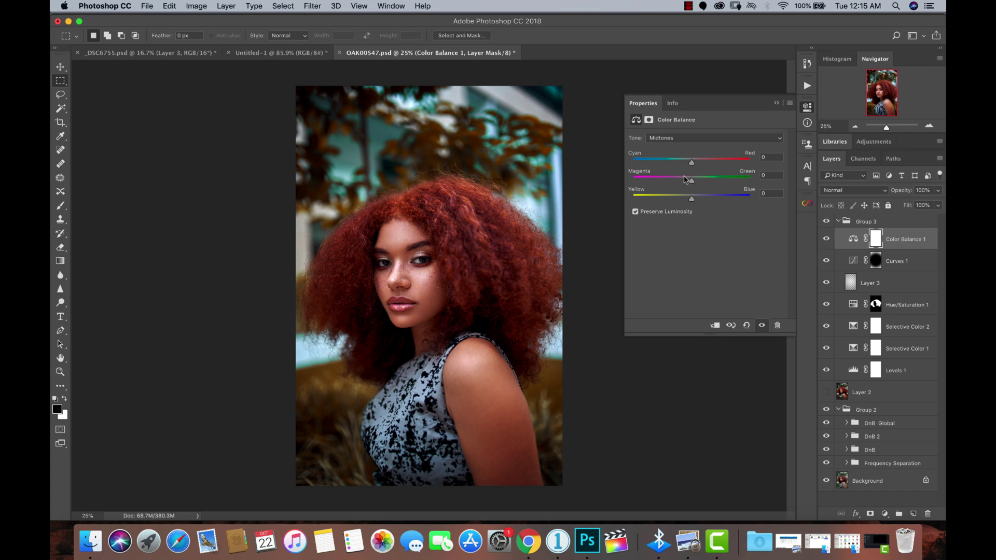
pyautogui.moveTo(693, 203); pyautogui.dragTo(689, 202)
# Step: Set the Color Balance layer's Highlights to Cyan–Red +1, Magenta–Green +2 and Yellow–Blue -6
pyautogui.click(674, 138)
pyautogui.click(669, 147)
pyautogui.moveTo(693, 201); pyautogui.dragTo(690, 201)
pyautogui.moveTo(692, 183); pyautogui.dragTo(694, 184)
pyautogui.moveTo(692, 166); pyautogui.dragTo(698, 167)
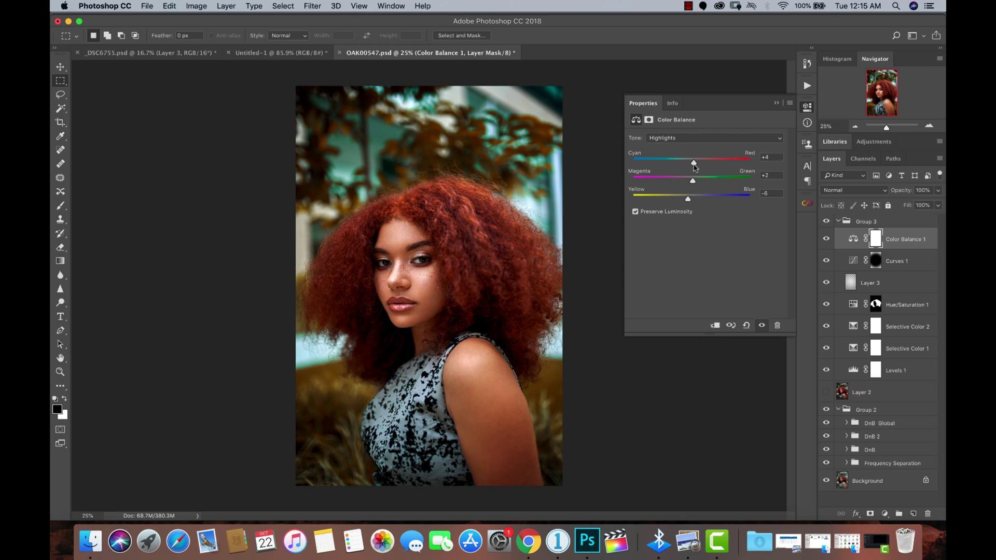
pyautogui.moveTo(693, 168); pyautogui.dragTo(692, 168)
# Step: Compare the image with and without the Color Balance layer, and with and without the whole collapsed grading group
pyautogui.click(827, 242)
pyautogui.click(826, 241)
pyautogui.click(827, 241)
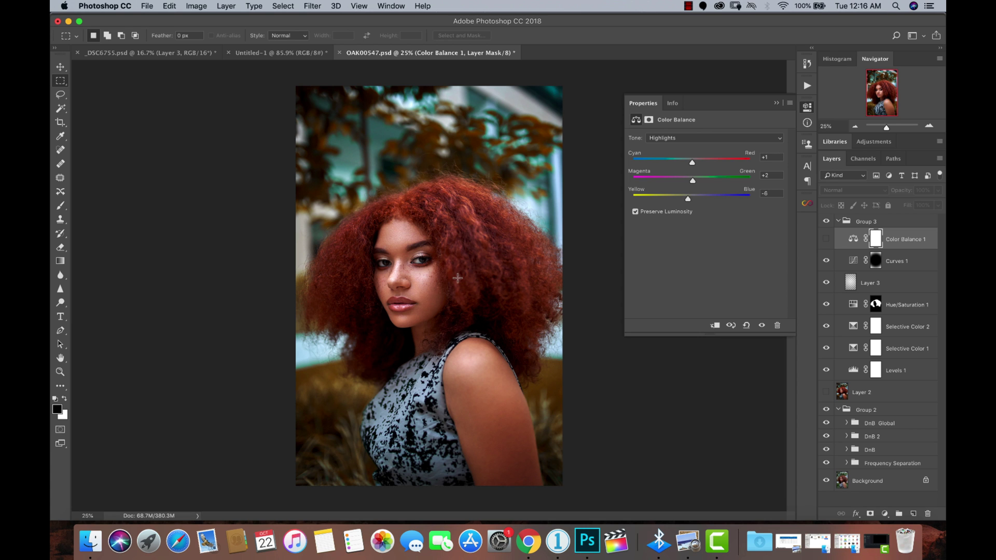
pyautogui.click(826, 240)
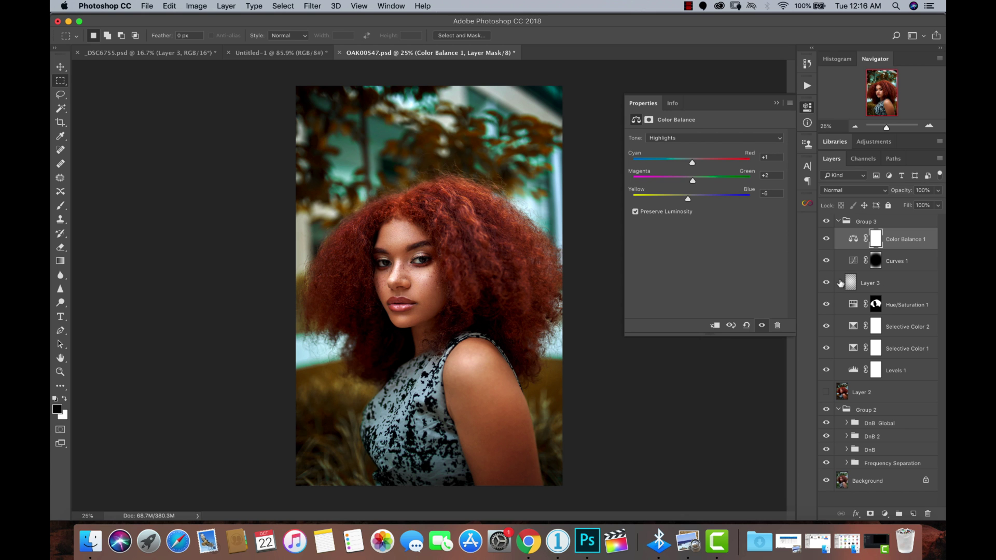
pyautogui.click(838, 221)
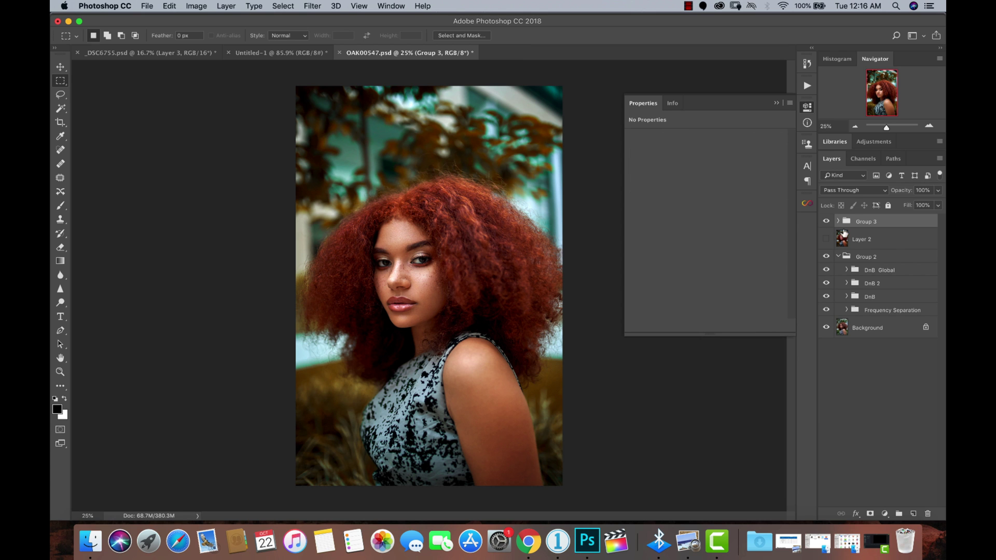
pyautogui.click(827, 221)
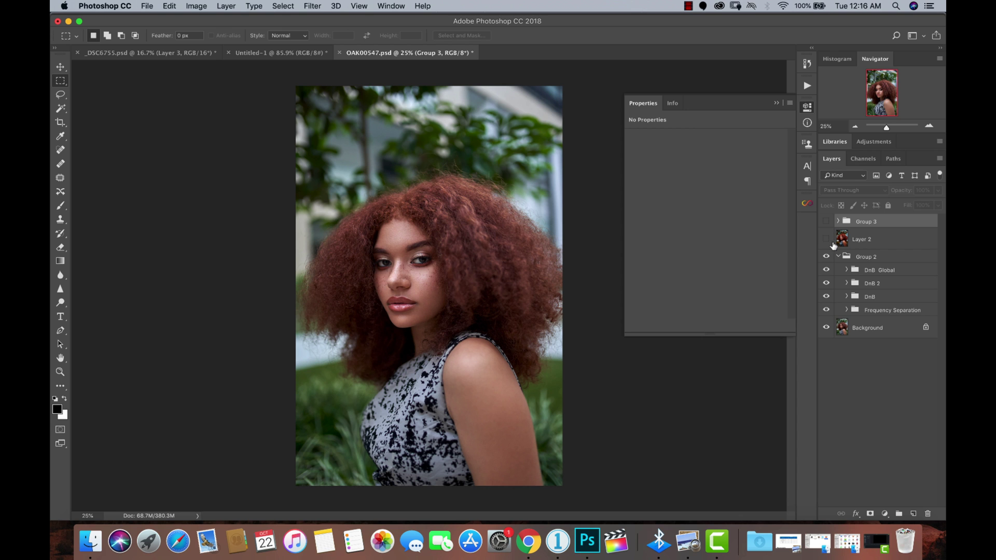
pyautogui.click(827, 222)
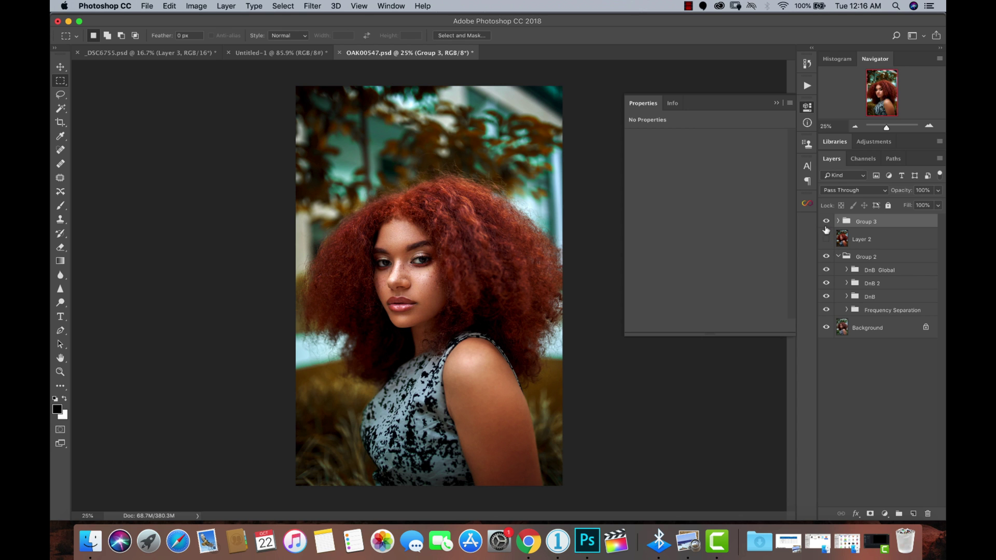